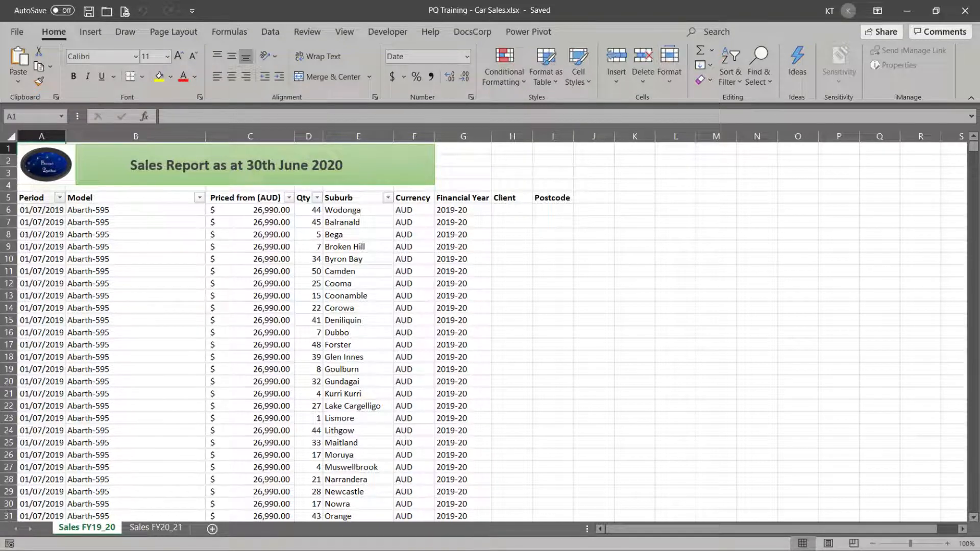
- Look through the sales sheets of the Car Sales workbook and the Brand List and City List sheets of the Merge and Append workbook
{"action": "key", "text": "ctrl+Page_Down"}
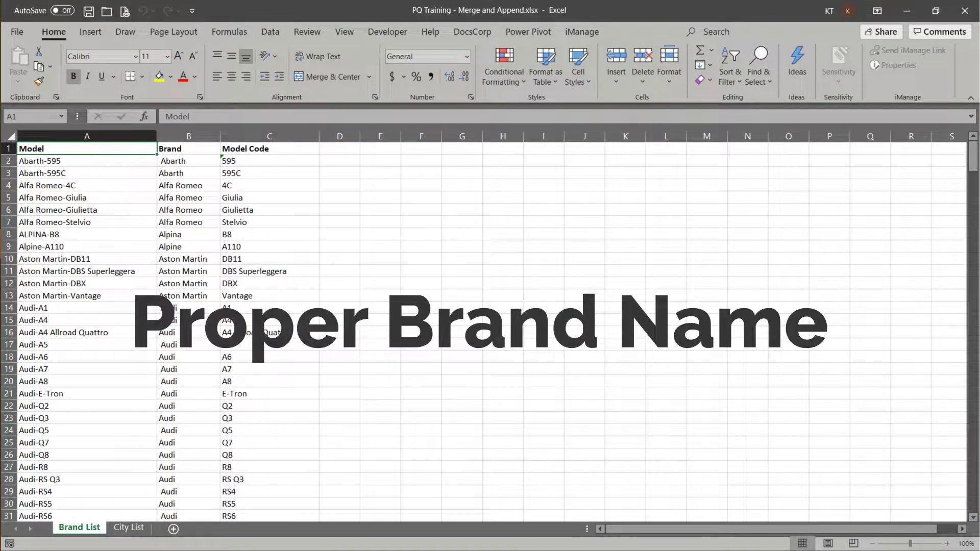
{"action": "key", "text": "ctrl+Page_Down"}
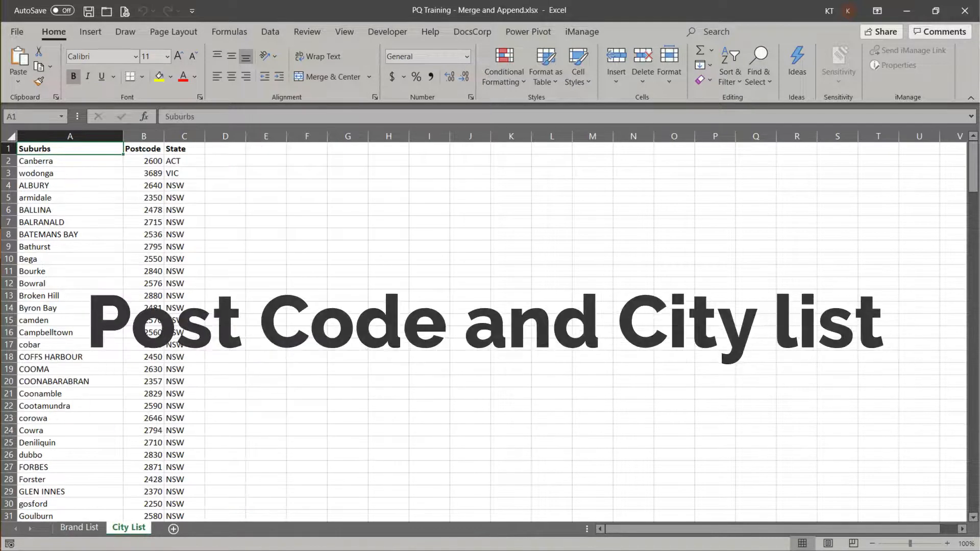
{"action": "key", "text": "ctrl+Page_Up"}
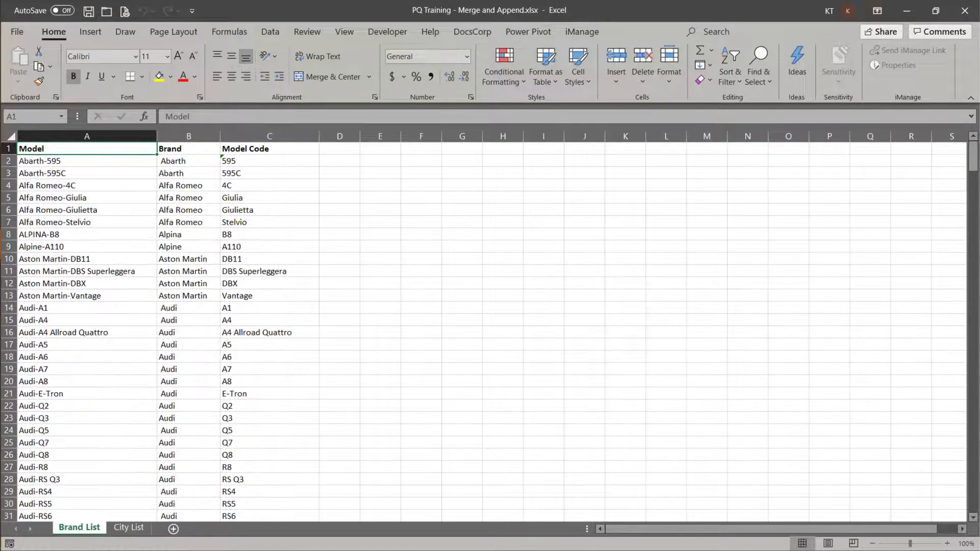
- Show the workbook's queries and connections and start combining queries with Append
{"action": "key", "text": "alt+a"}
{"action": "key", "text": "o"}
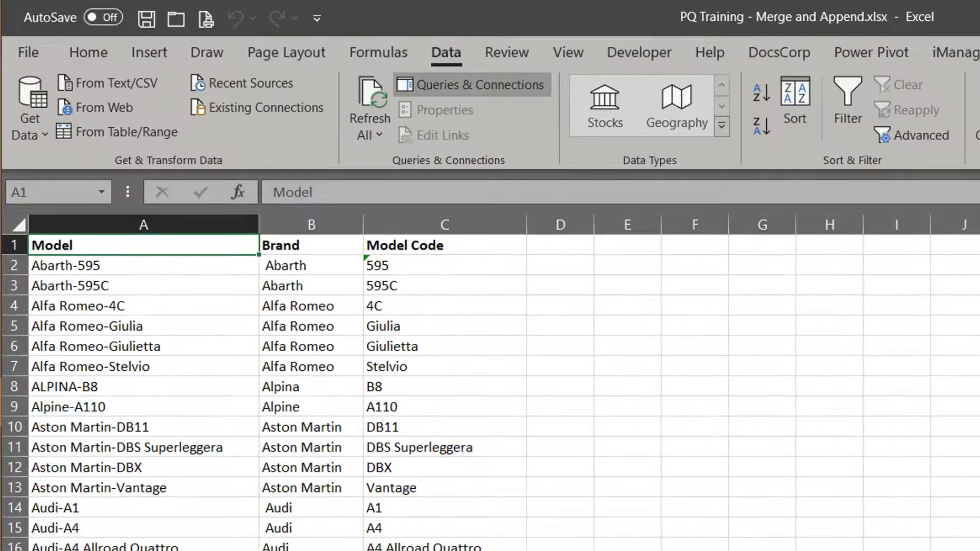
{"action": "key", "text": "alt+a"}
{"action": "key", "text": "p"}
{"action": "key", "text": "n"}
{"action": "key", "text": "q"}
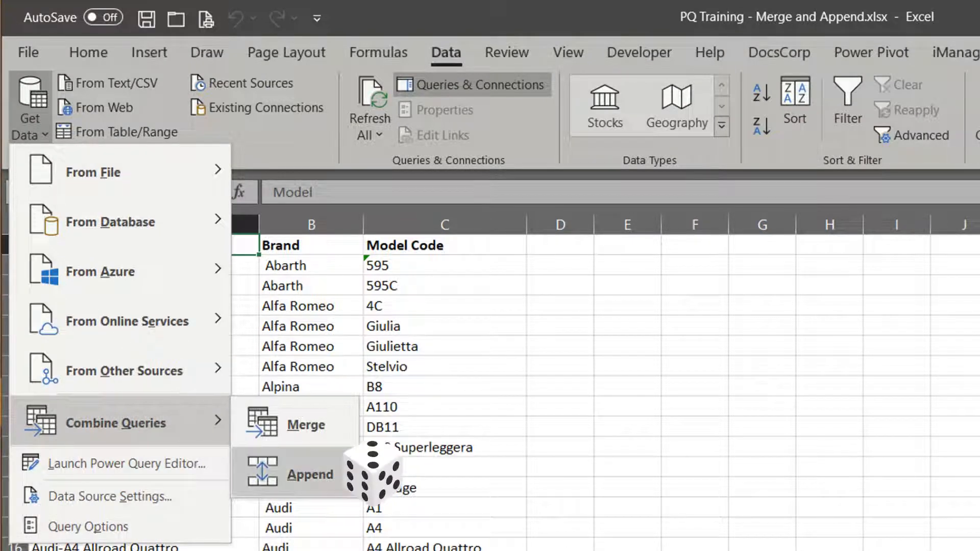
{"action": "left_click", "coordinate": [372, 467]}
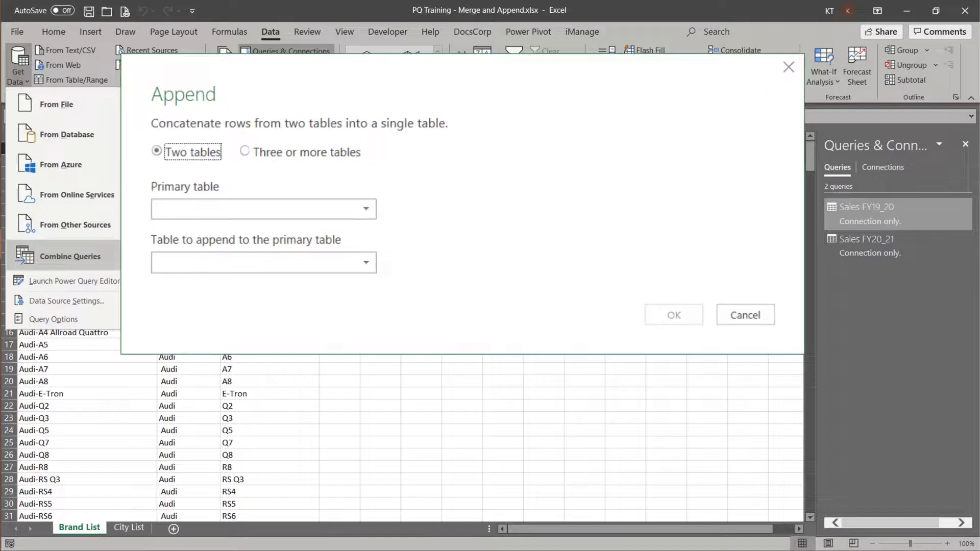
- Append Sales FY20_21 to the primary table Sales FY19_20, using the option for three or more tables
{"action": "key", "text": "alt+Down"}
{"action": "key", "text": "Down"}
{"action": "key", "text": "Return"}
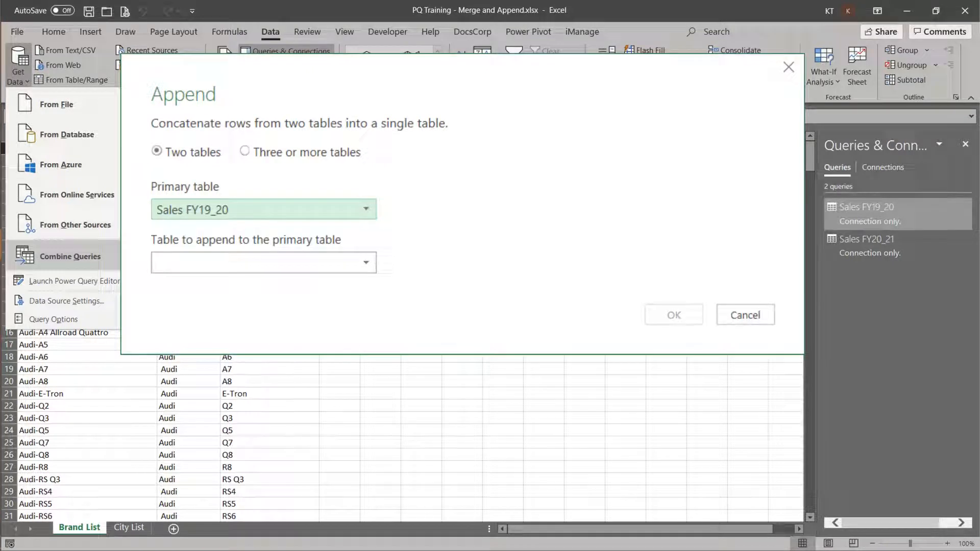
{"action": "key", "text": "Tab"}
{"action": "key", "text": "alt+Down"}
{"action": "key", "text": "Down"}
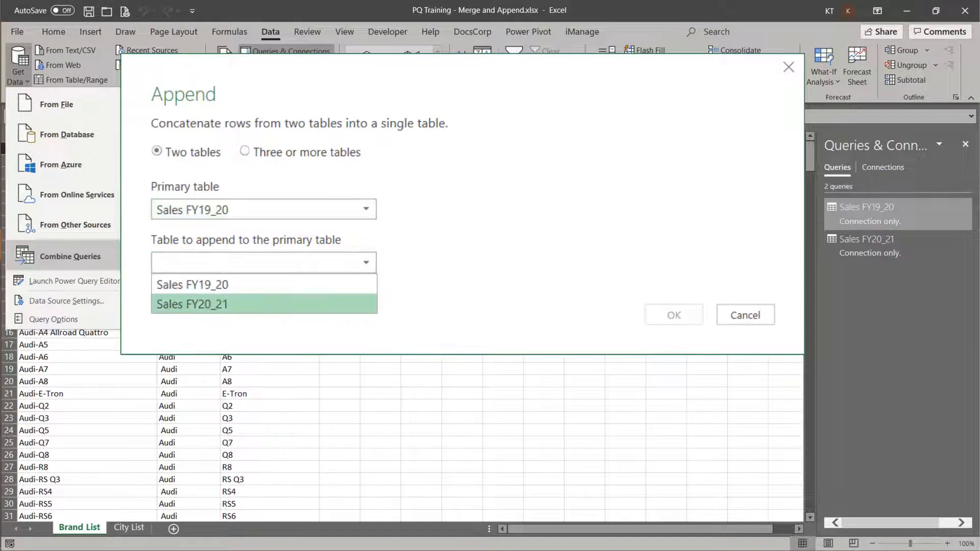
{"action": "key", "text": "Return"}
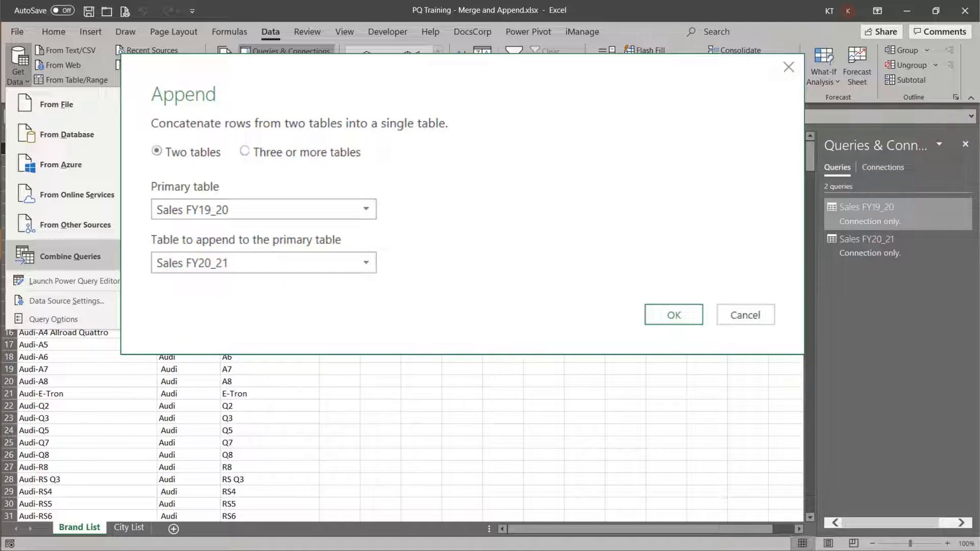
{"action": "left_click", "coordinate": [245, 151]}
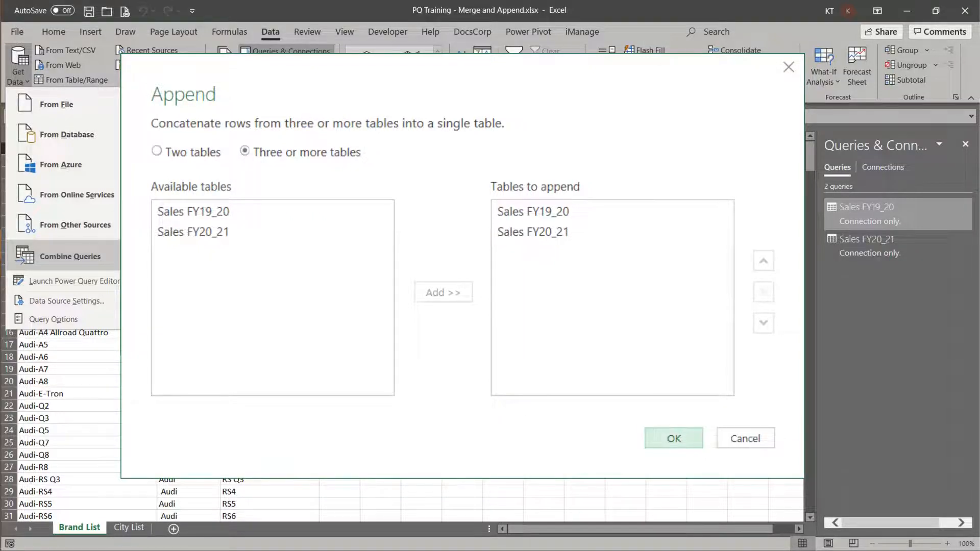
{"action": "left_click", "coordinate": [674, 438]}
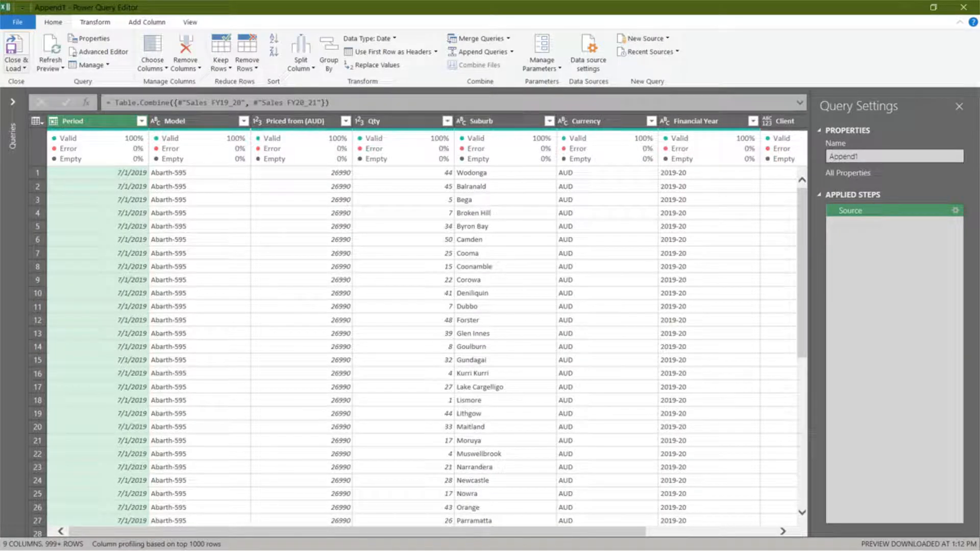
- Close the appended query and load it as a connection only
{"action": "left_click", "coordinate": [16, 65]}
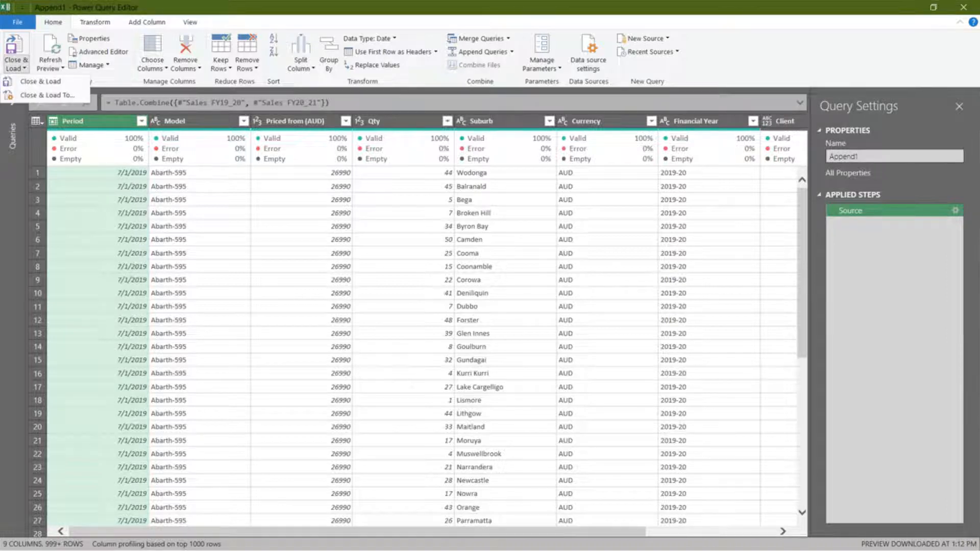
{"action": "left_click", "coordinate": [47, 95]}
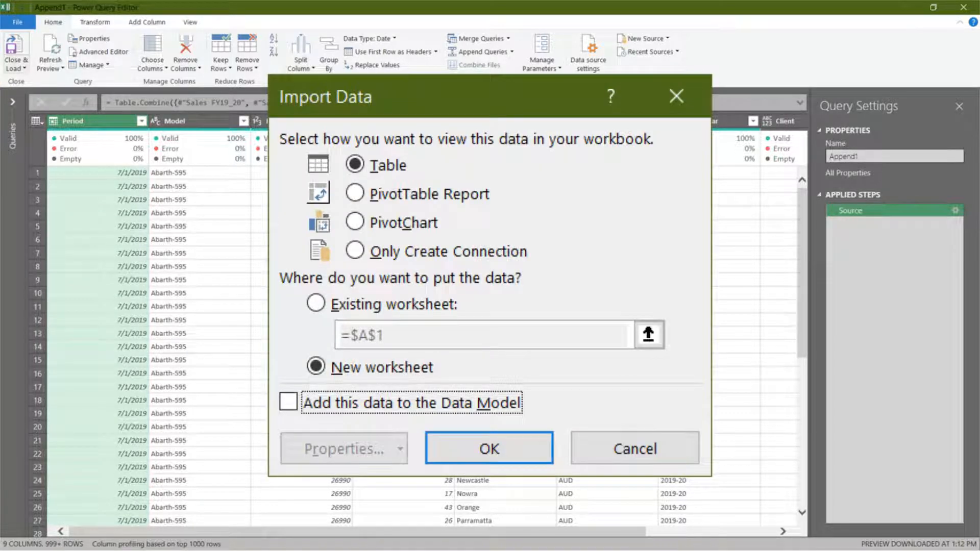
{"action": "key", "text": "alt+o"}
{"action": "key", "text": "Return"}
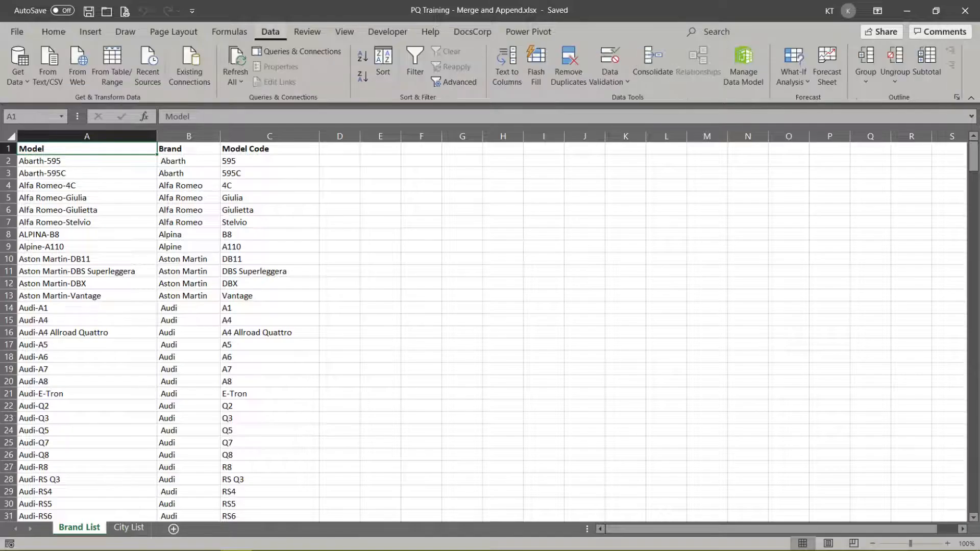
- Import the whole PQ Training - Car Sales.xlsx workbook from the Training folder and open it for transformation in the Power Query Editor
{"action": "left_click", "coordinate": [17, 64]}
{"action": "mouse_move", "coordinate": [71, 104]}
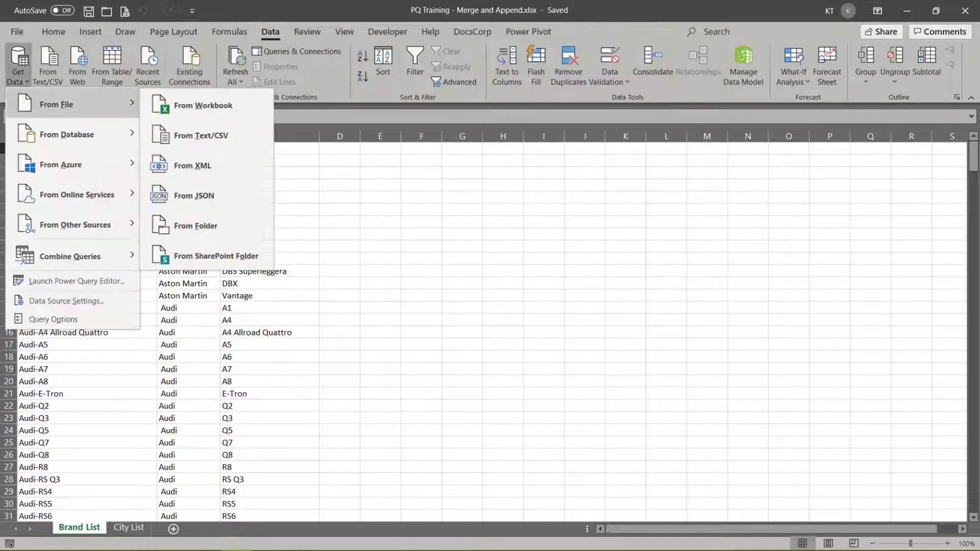
{"action": "left_click", "coordinate": [203, 106]}
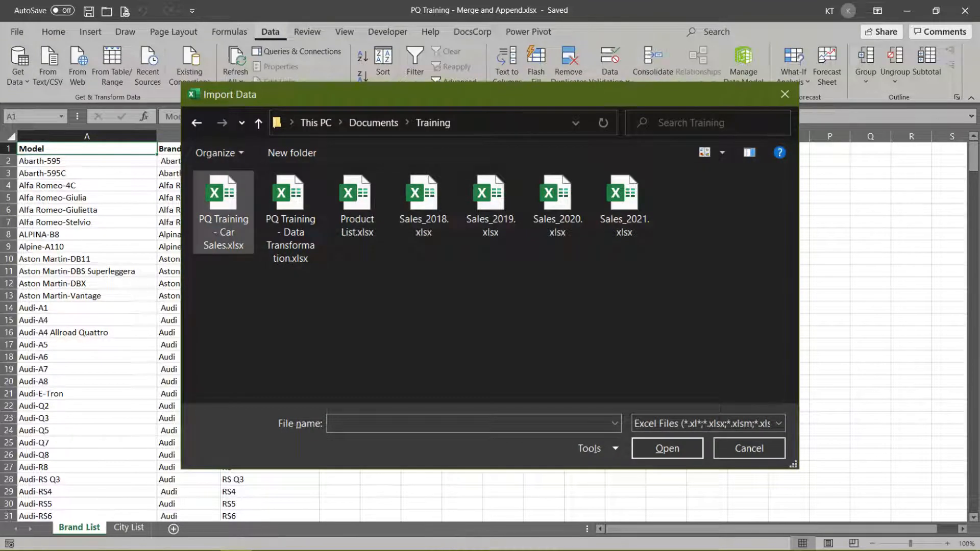
{"action": "double_click", "coordinate": [223, 209]}
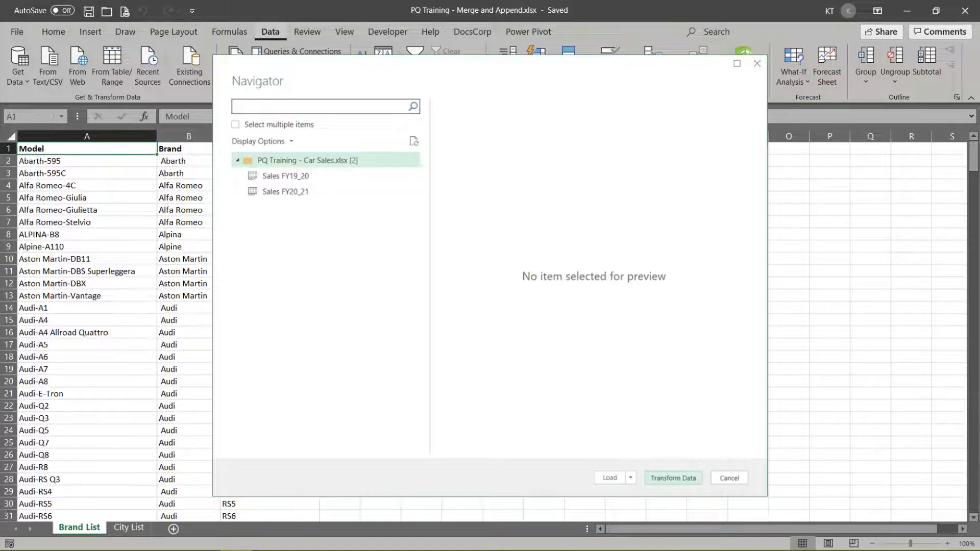
{"action": "left_click", "coordinate": [673, 478]}
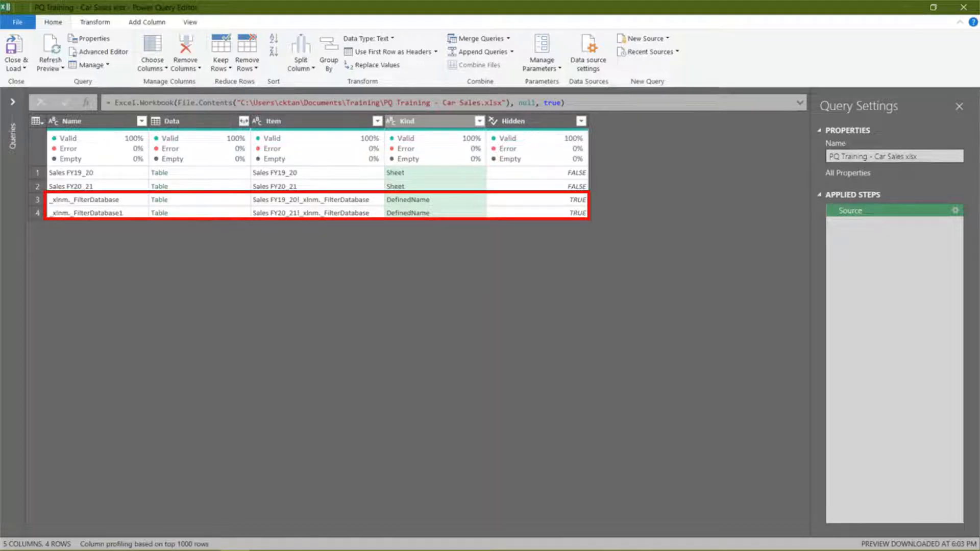
- Filter the Kind column to keep only Sheet rows, and expand all columns of the Data column
{"action": "left_click", "coordinate": [480, 121]}
{"action": "left_click", "coordinate": [299, 267]}
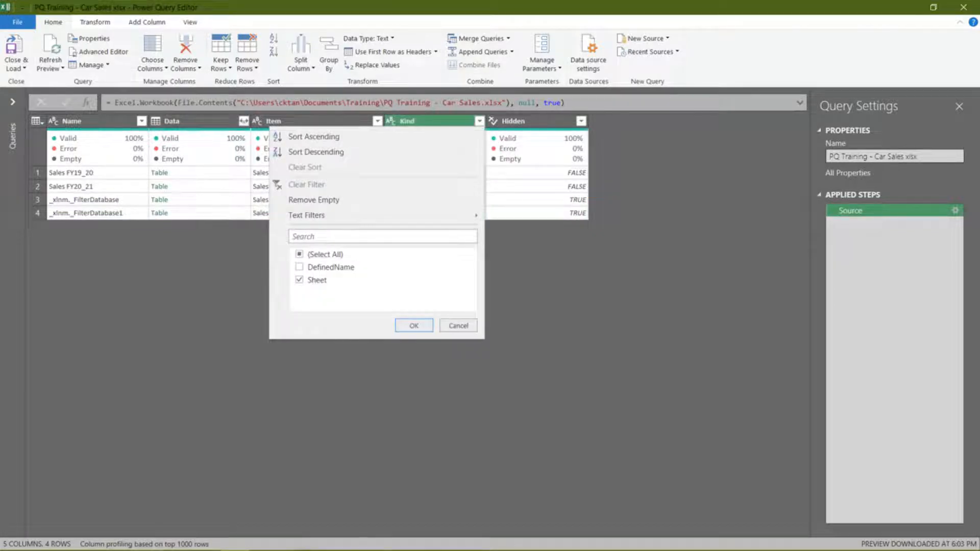
{"action": "key", "text": "Return"}
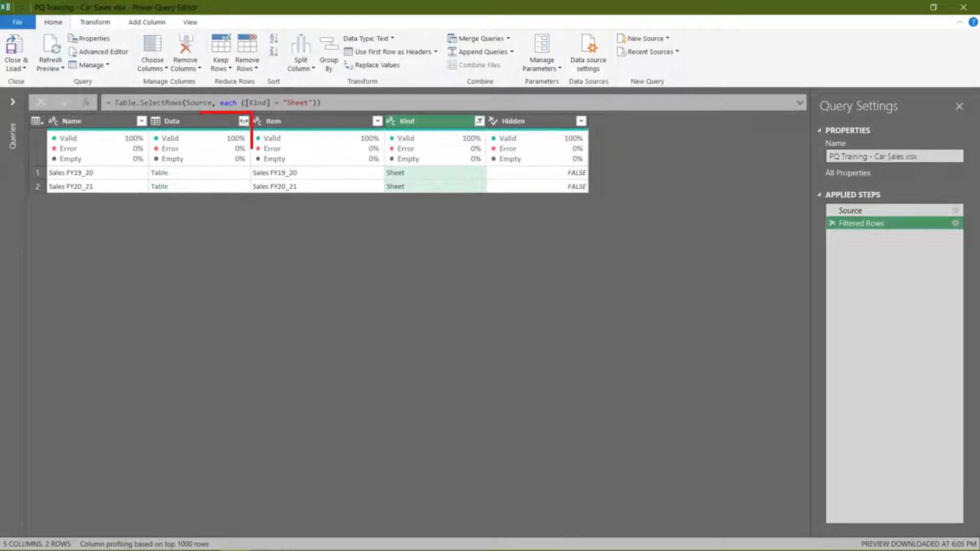
{"action": "left_click", "coordinate": [244, 121]}
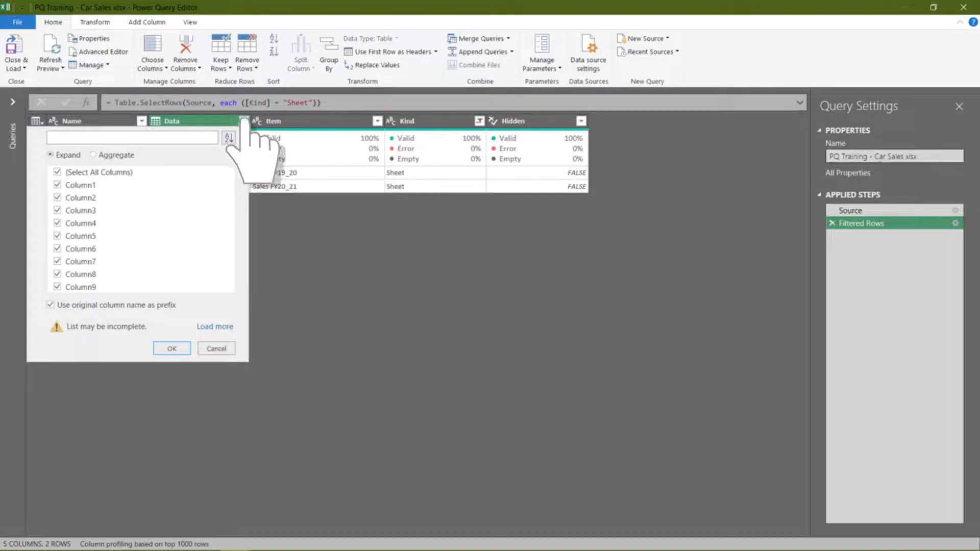
{"action": "key", "text": "Return"}
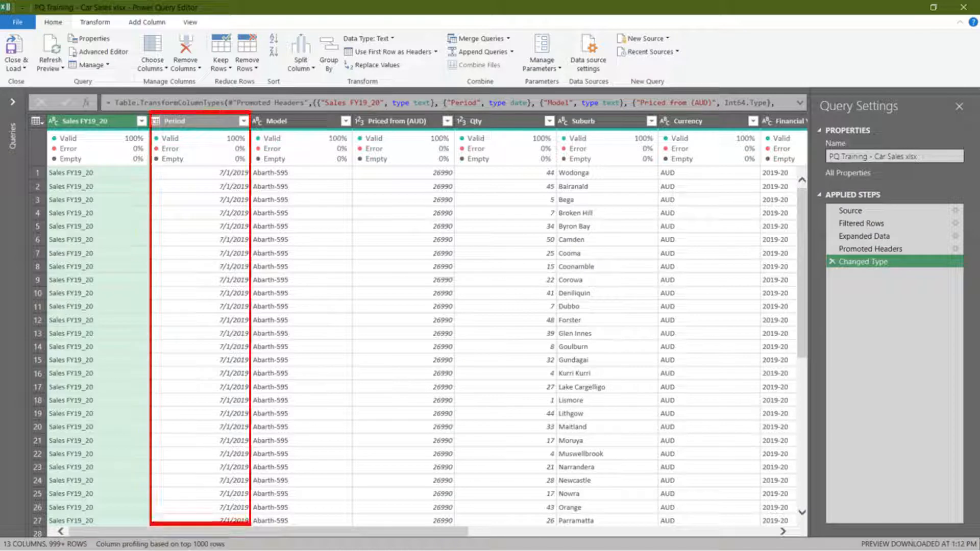
- Load the full list of Period filter values, and delete the Changed Type step from the query
{"action": "left_click", "coordinate": [243, 121]}
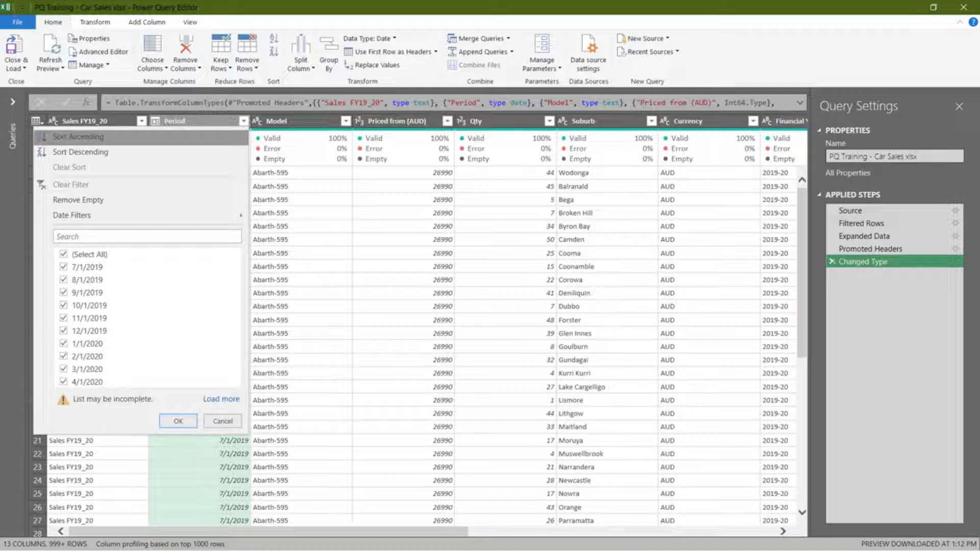
{"action": "left_click", "coordinate": [221, 399]}
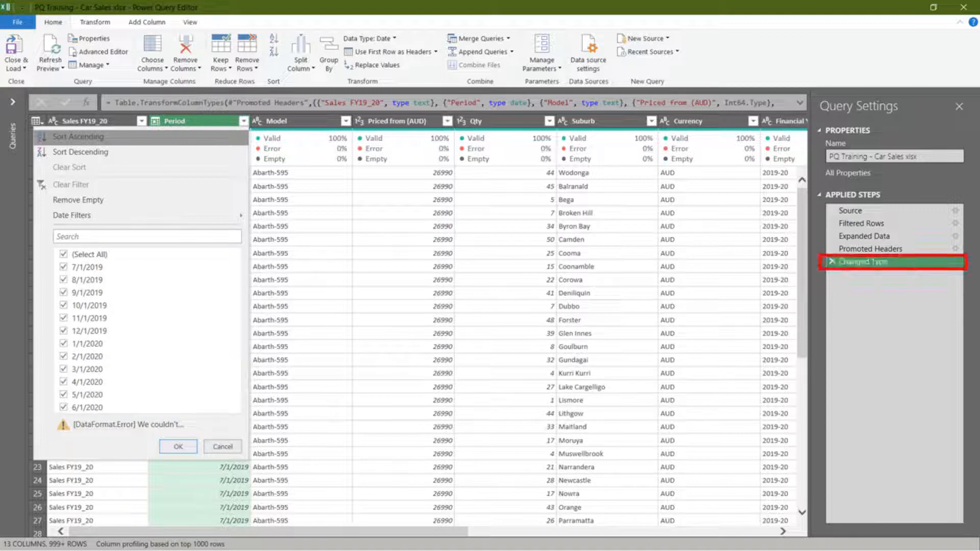
{"action": "key", "text": "Escape"}
{"action": "key", "text": "Delete"}
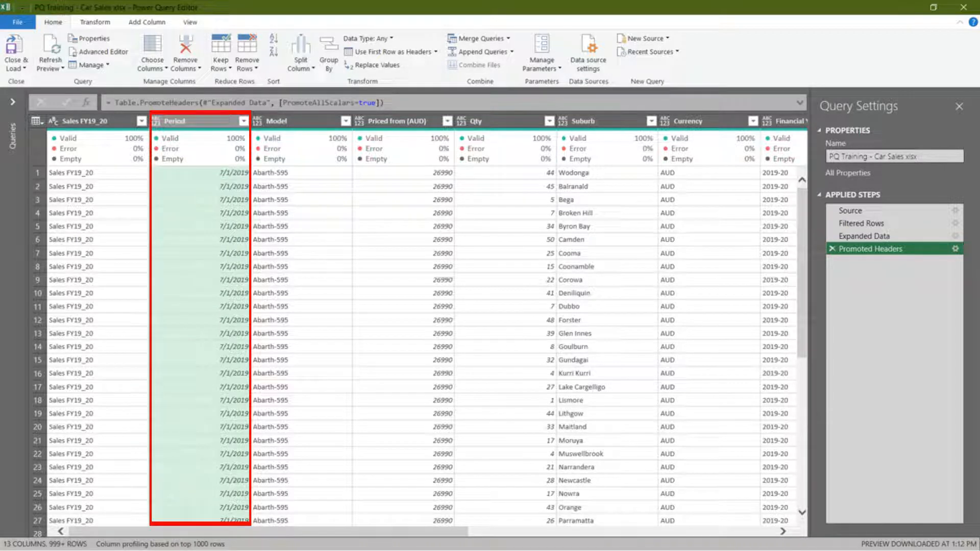
- Load the complete Period filter list down to its Period header entry, apply the filter, and close and load the query
{"action": "left_click", "coordinate": [244, 121]}
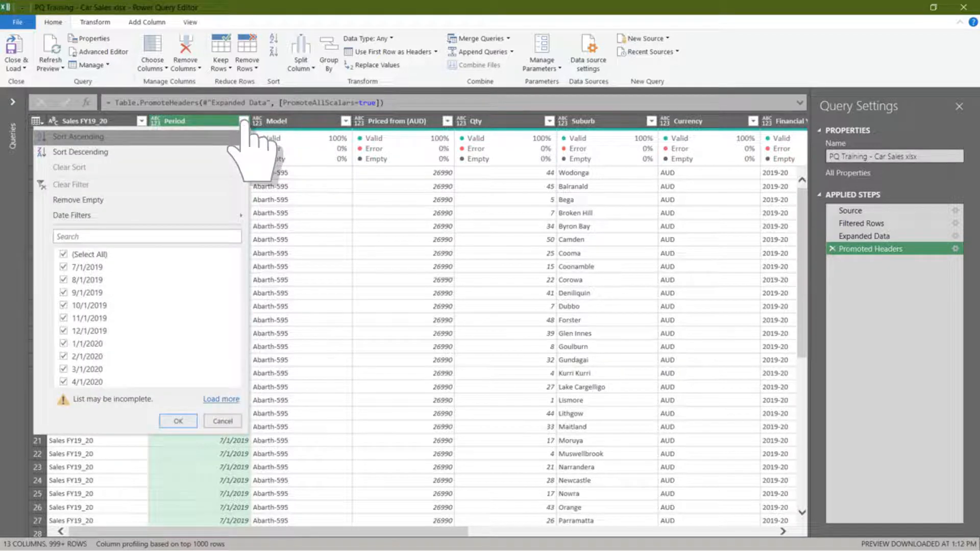
{"action": "left_click", "coordinate": [223, 400]}
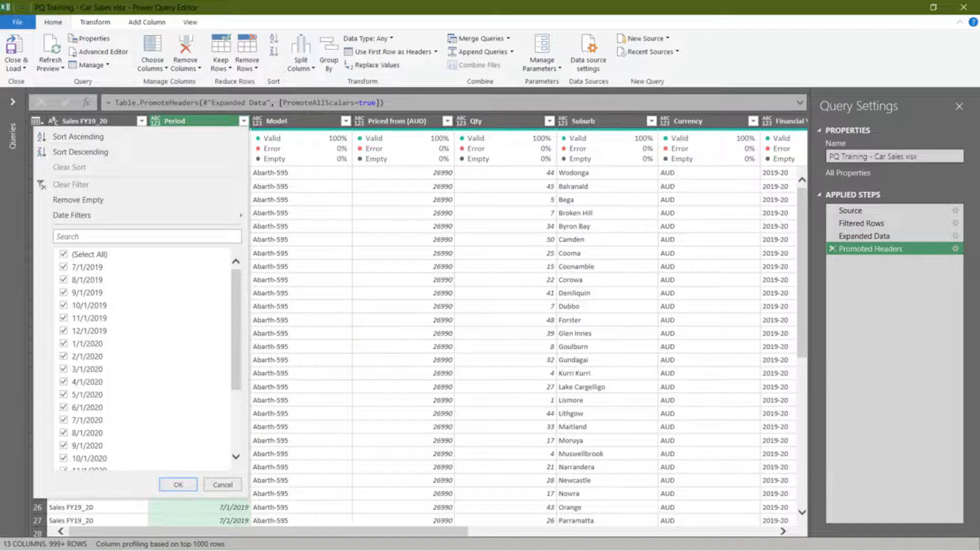
{"action": "scroll", "coordinate": [143, 358], "scroll_direction": "down", "scroll_amount": 3}
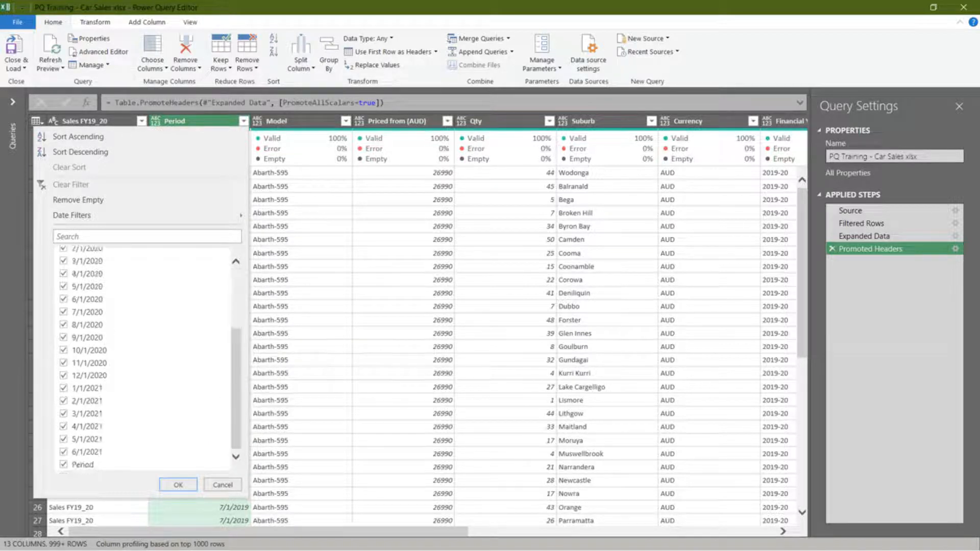
{"action": "left_click", "coordinate": [179, 485]}
{"action": "left_click", "coordinate": [8, 59]}
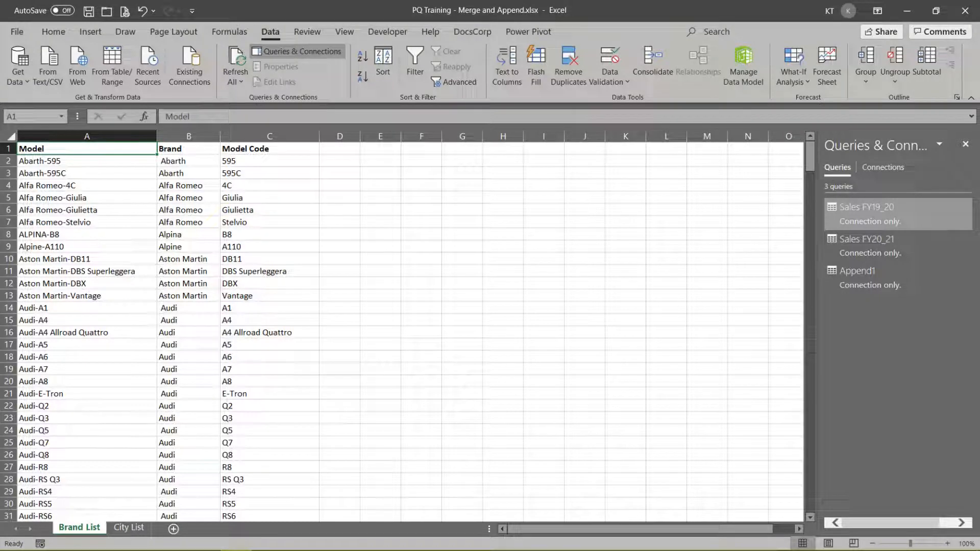
- Create a query from the Brand List data as a table and load it as a connection only
{"action": "left_click", "coordinate": [112, 64]}
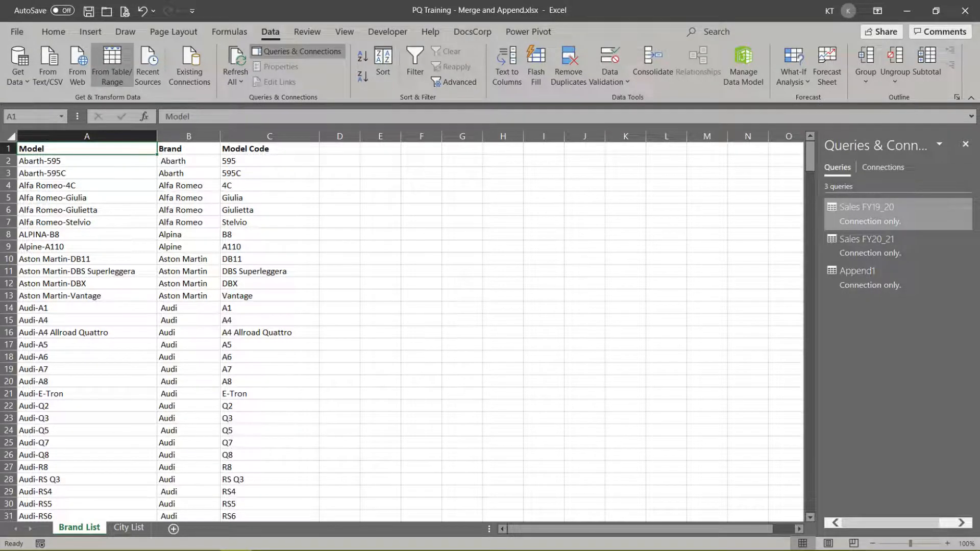
{"action": "key", "text": "Return"}
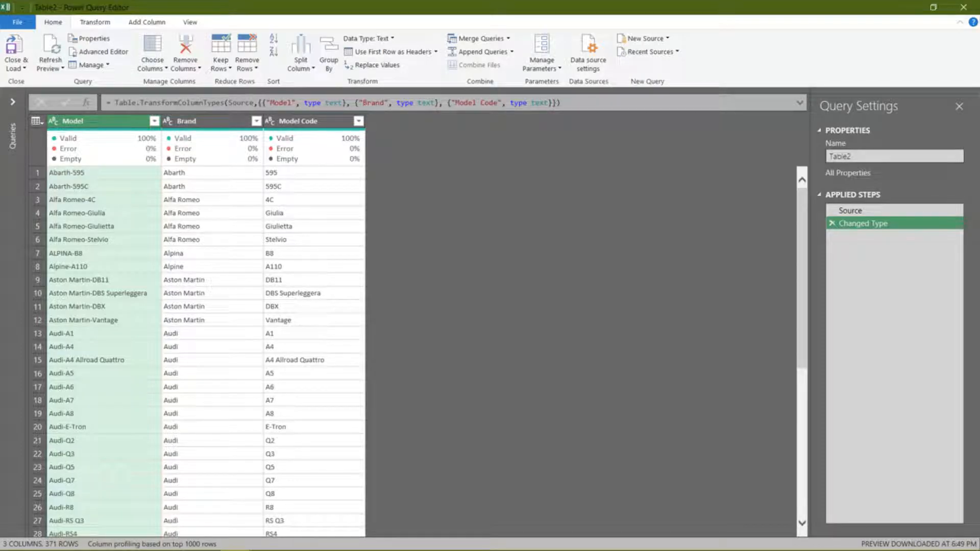
{"action": "left_click", "coordinate": [15, 68]}
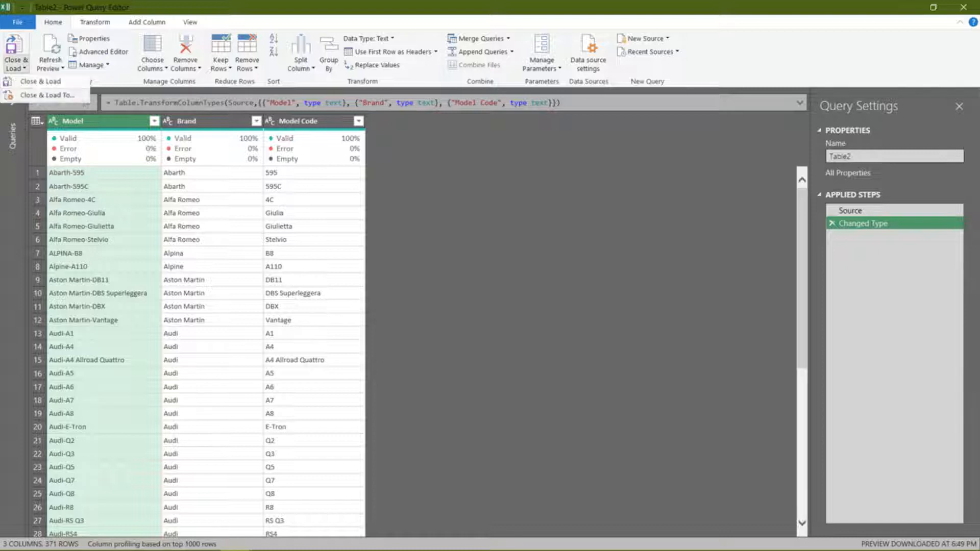
{"action": "left_click", "coordinate": [47, 95]}
{"action": "key", "text": "alt+o"}
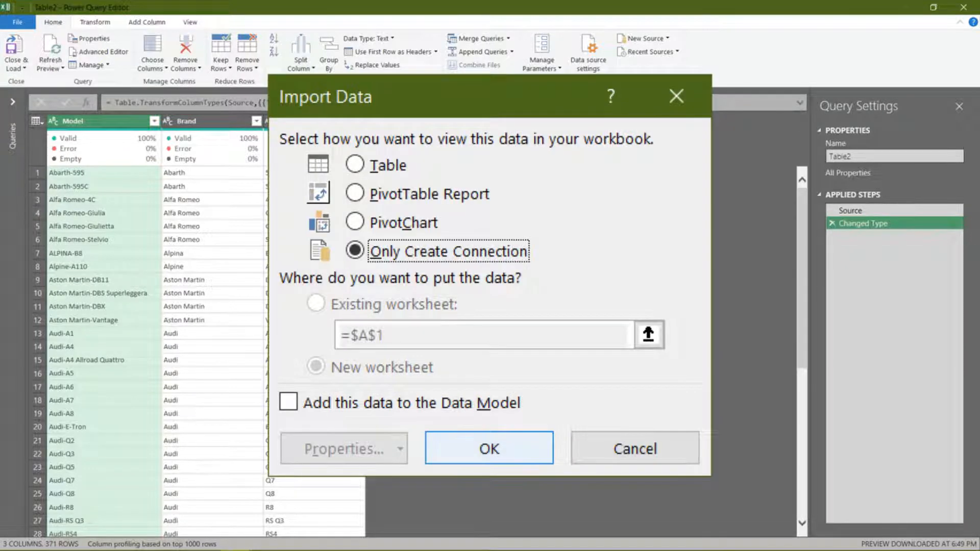
{"action": "key", "text": "Return"}
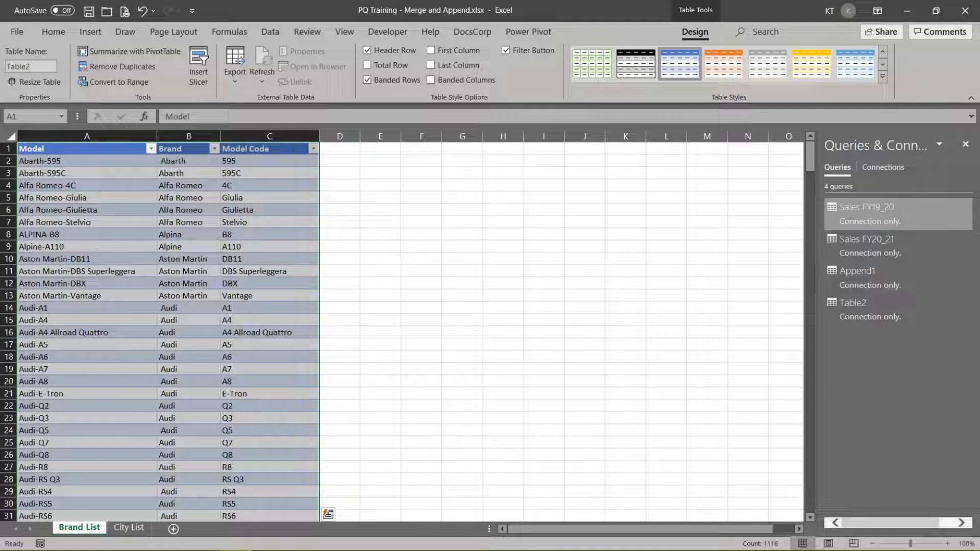
- Create a query from the City List data as a table with headers and load it as a connection only
{"action": "key", "text": "ctrl+Page_Down"}
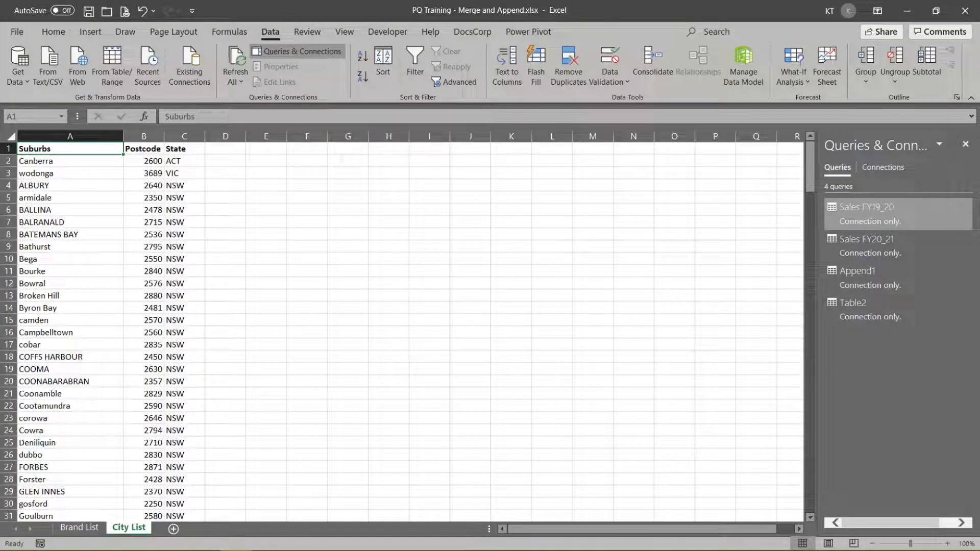
{"action": "key", "text": "ctrl+t"}
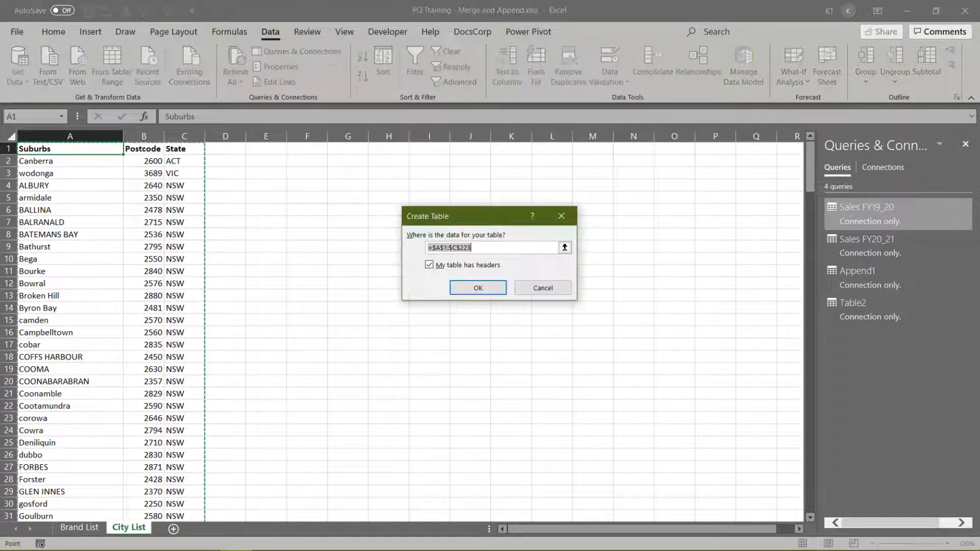
{"action": "key", "text": "Return"}
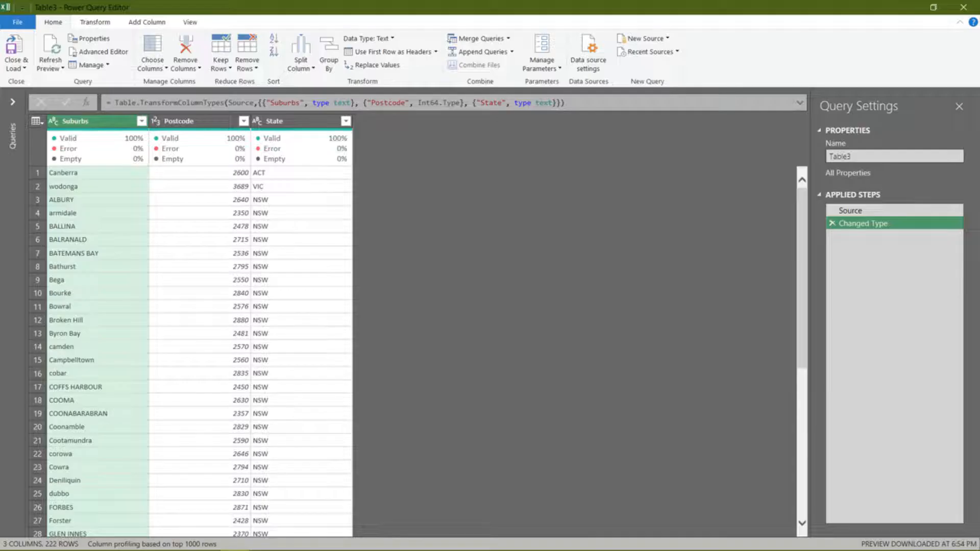
{"action": "left_click", "coordinate": [17, 64]}
{"action": "left_click", "coordinate": [46, 97]}
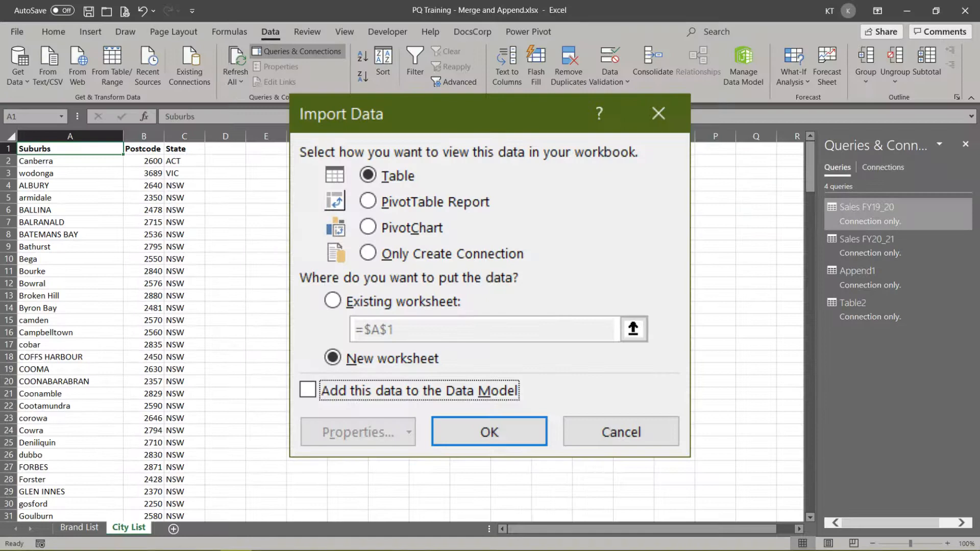
{"action": "key", "text": "alt+o"}
{"action": "key", "text": "Return"}
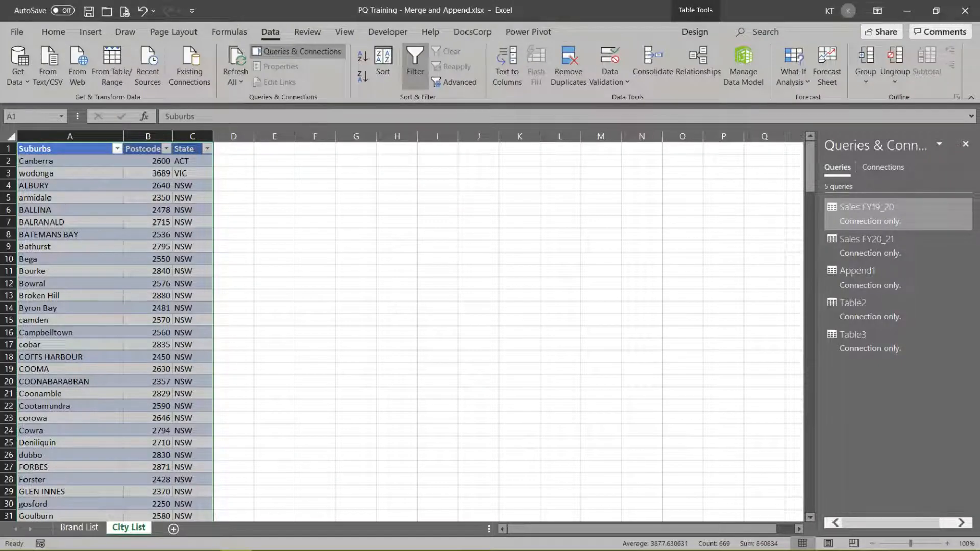
- Start a new merge of queries with Append1 as the first table and Table2 as the second
{"action": "left_click", "coordinate": [18, 66]}
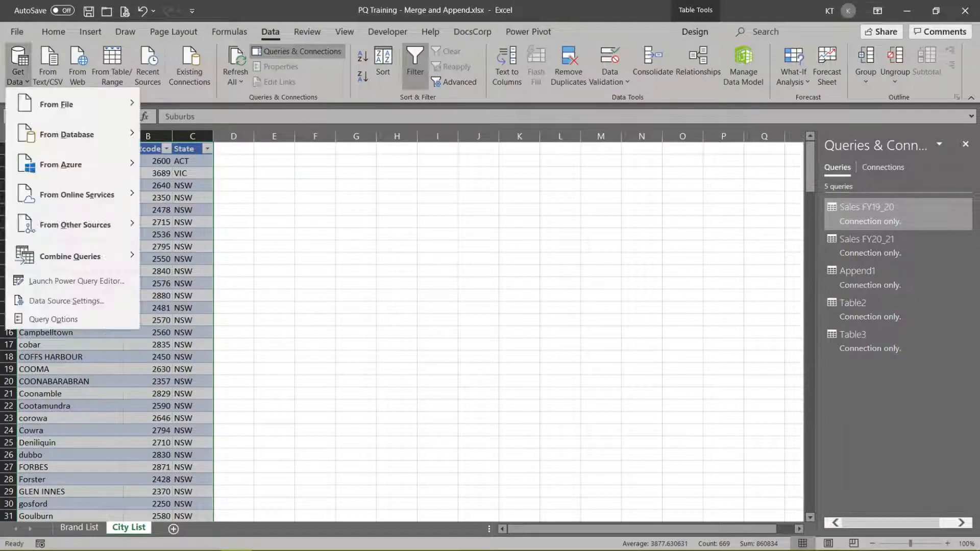
{"action": "mouse_move", "coordinate": [70, 257]}
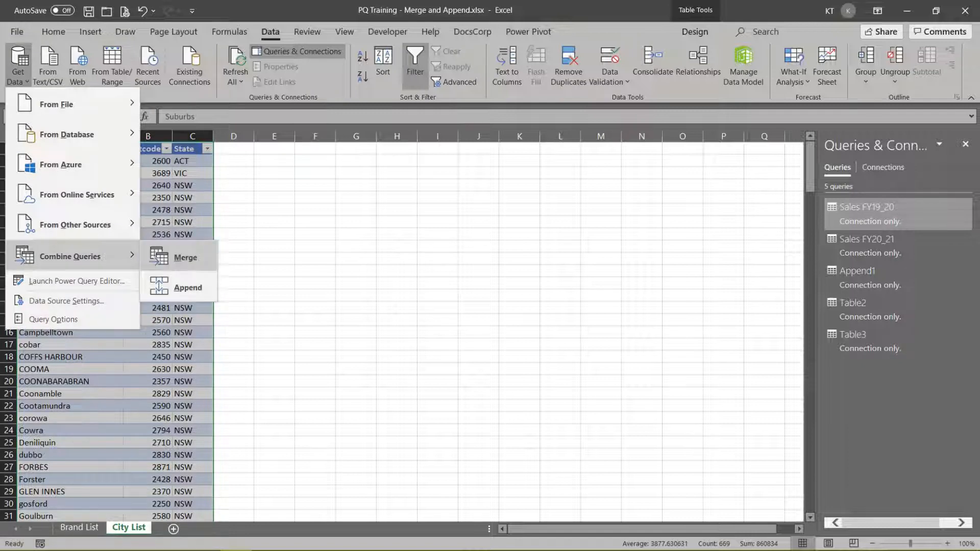
{"action": "left_click", "coordinate": [182, 258]}
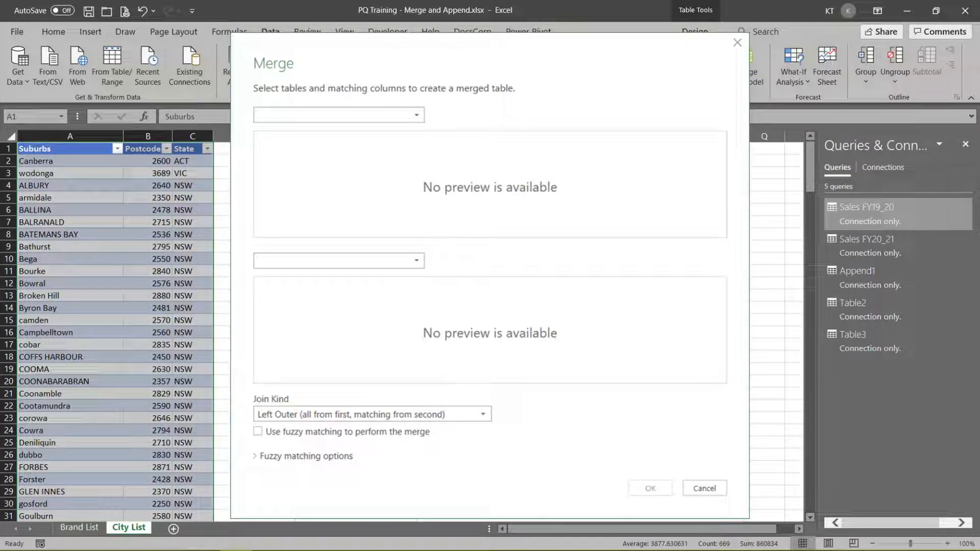
{"action": "left_click", "coordinate": [338, 115]}
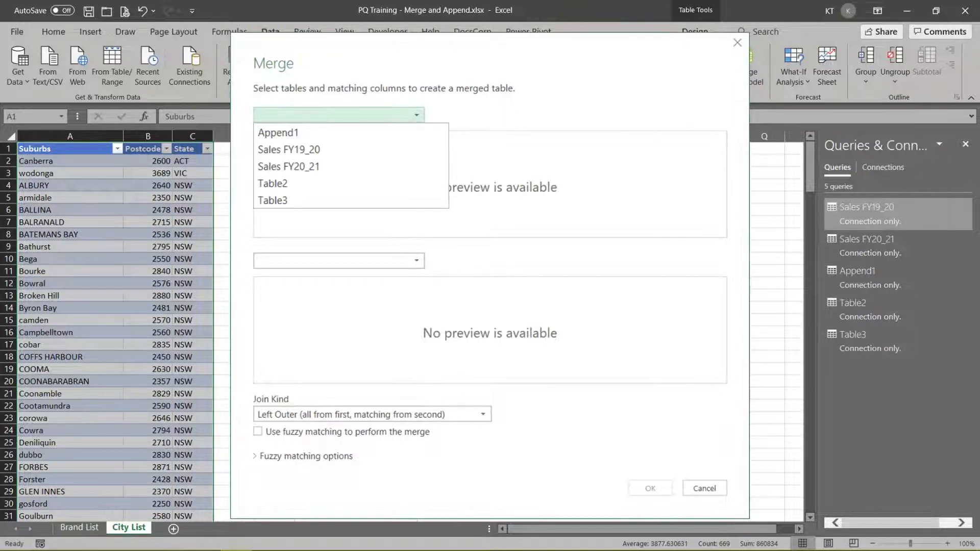
{"action": "left_click", "coordinate": [278, 133]}
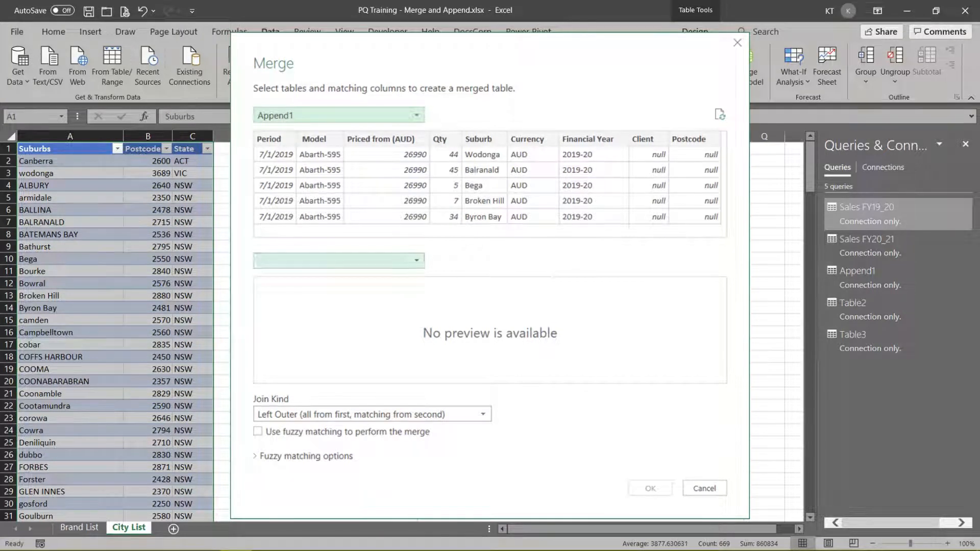
{"action": "left_click", "coordinate": [339, 261]}
{"action": "left_click", "coordinate": [276, 329]}
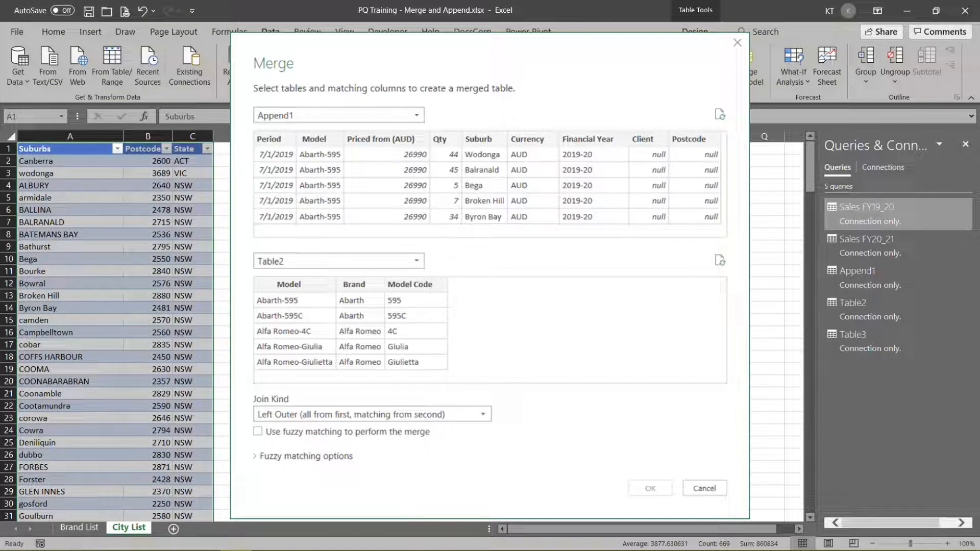
- Match the two tables on their Model columns and create the merged query with a left outer join
{"action": "left_click", "coordinate": [314, 139]}
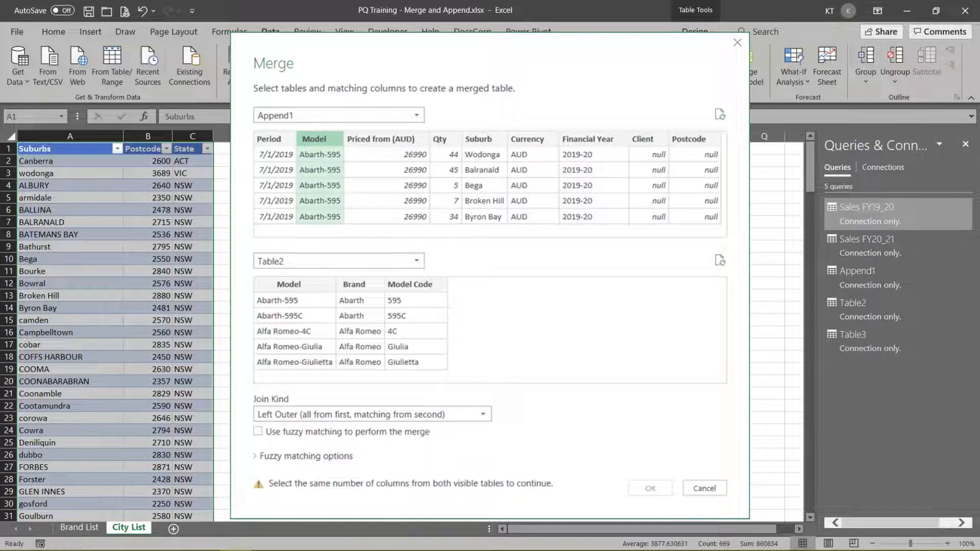
{"action": "left_click", "coordinate": [479, 139], "text": "ctrl"}
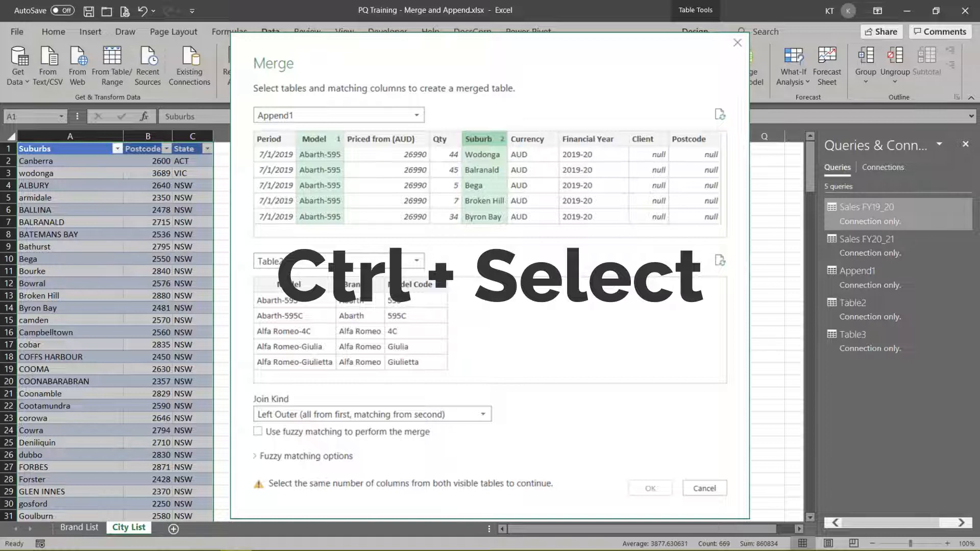
{"action": "left_click", "coordinate": [314, 139]}
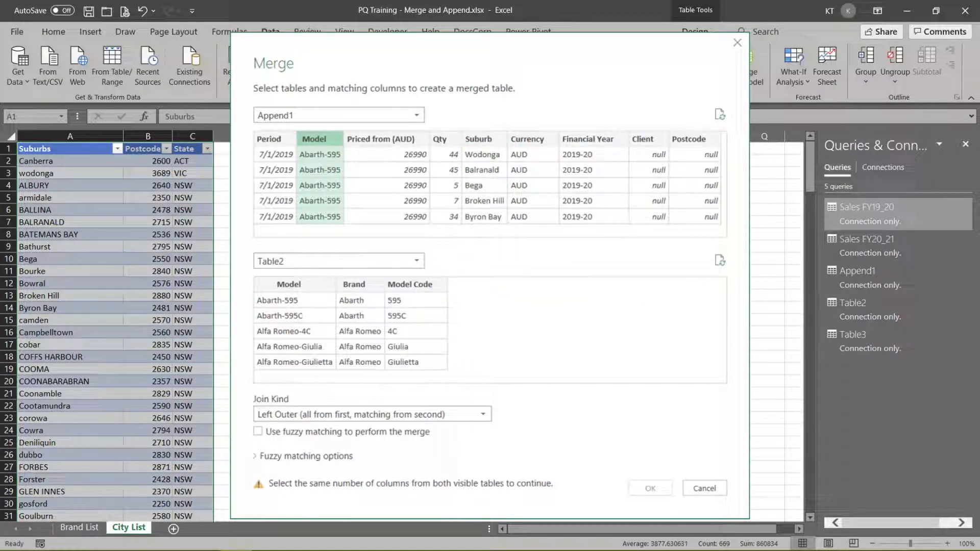
{"action": "left_click", "coordinate": [289, 285]}
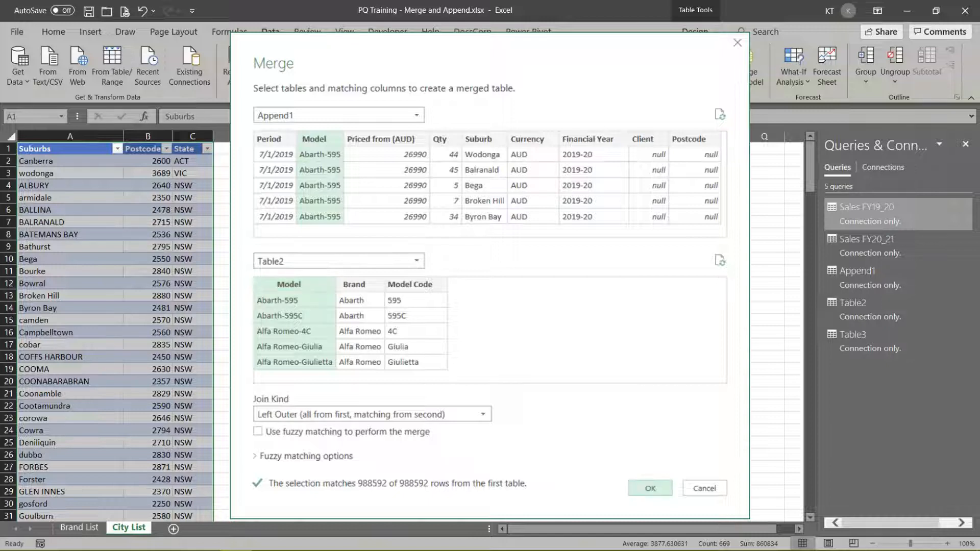
{"action": "left_click", "coordinate": [650, 488]}
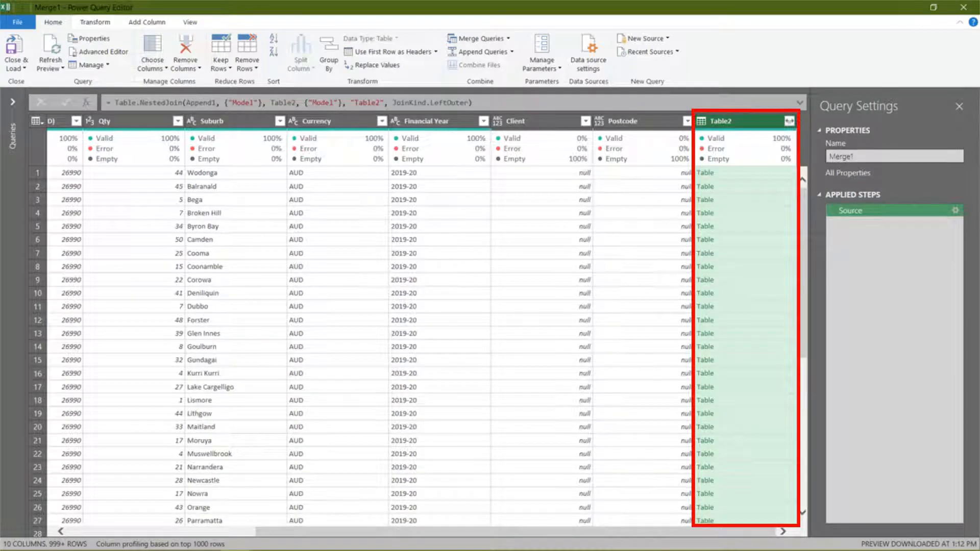
- Expand the Table2 column to only Brand and Model Code, with no column name prefix
{"action": "left_click", "coordinate": [789, 121]}
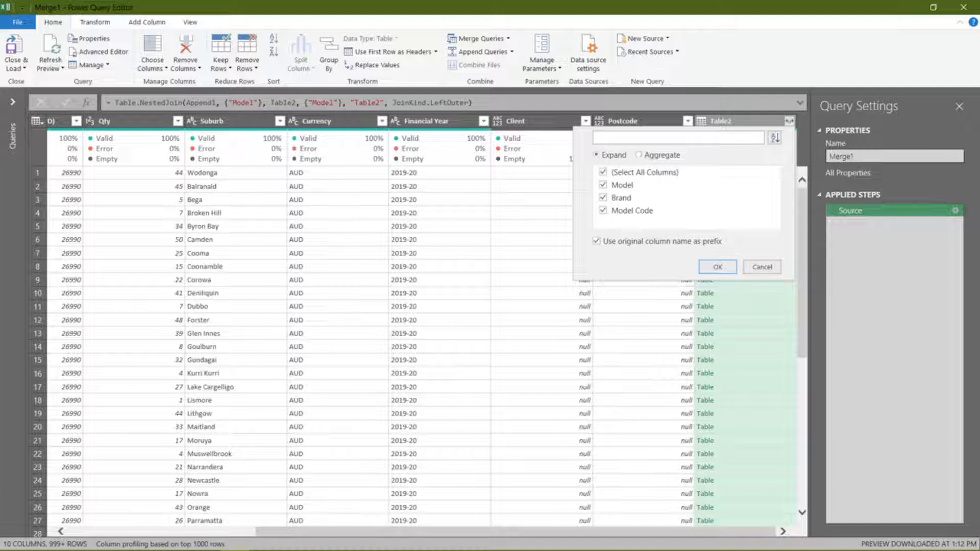
{"action": "key", "text": "Return"}
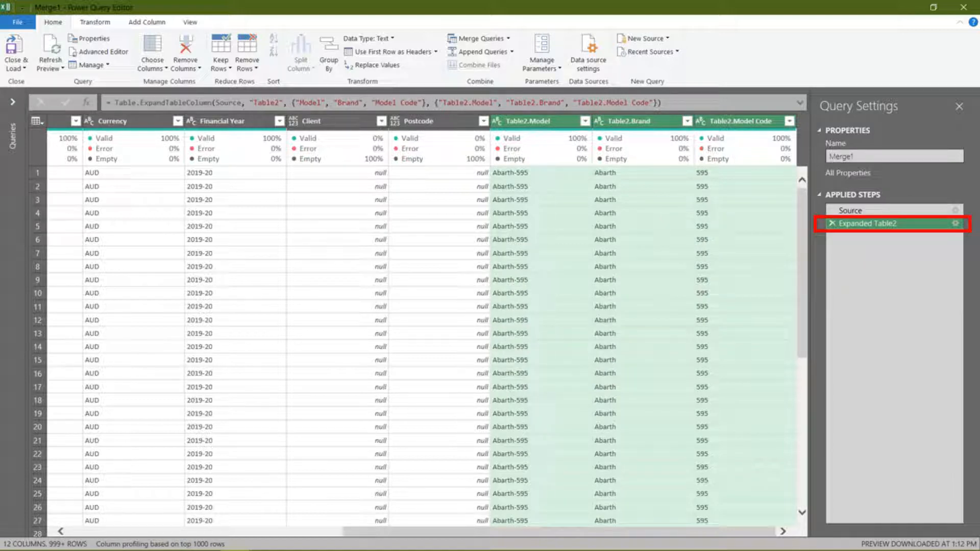
{"action": "left_click", "coordinate": [956, 224]}
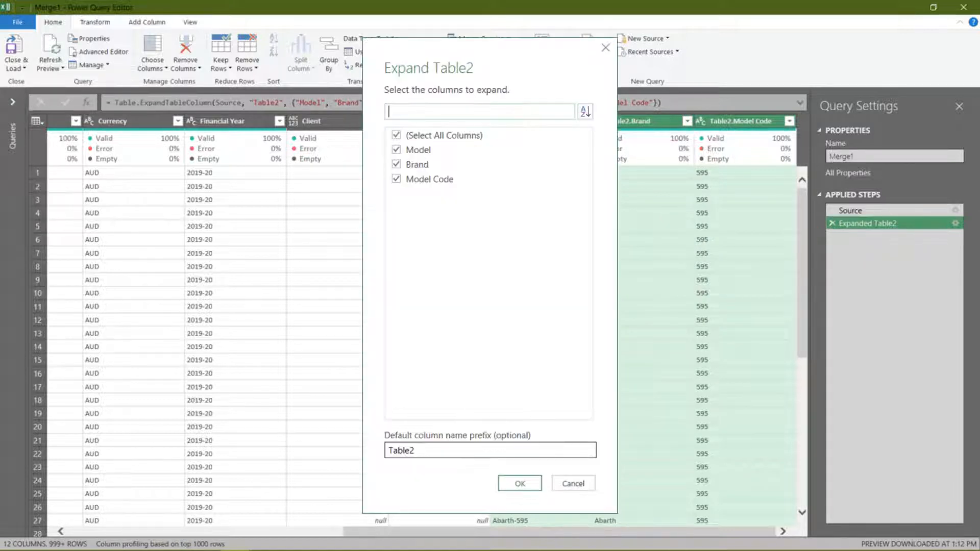
{"action": "left_click", "coordinate": [396, 150]}
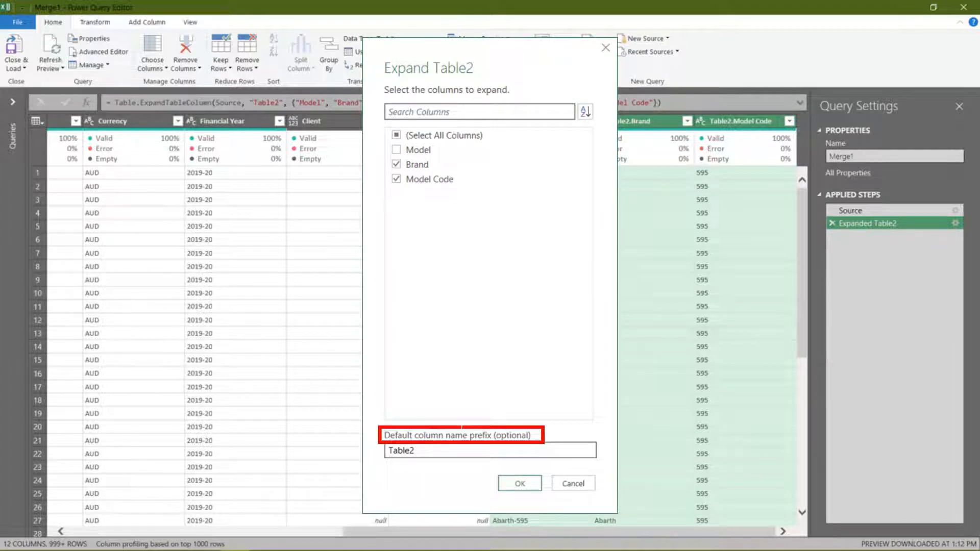
{"action": "double_click", "coordinate": [402, 450]}
{"action": "key", "text": "BackSpace"}
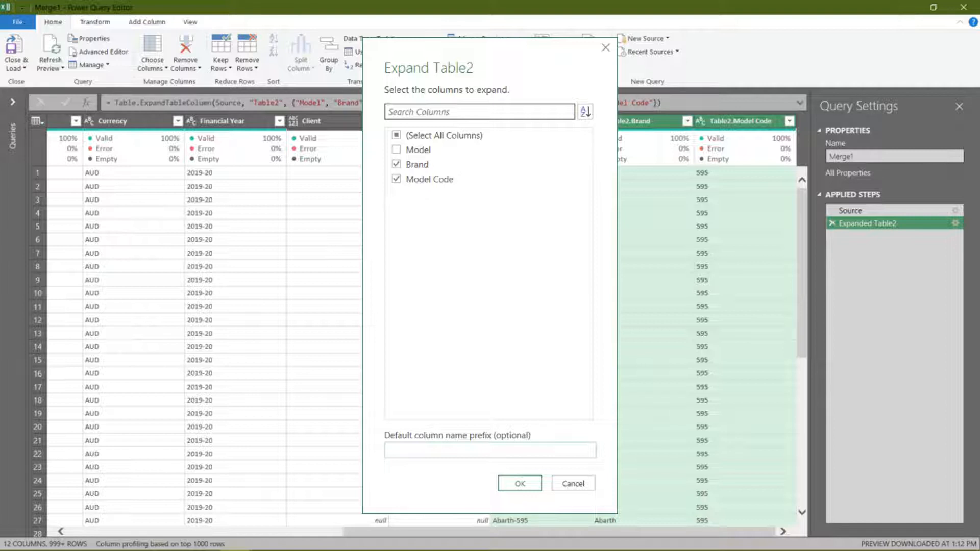
{"action": "key", "text": "Return"}
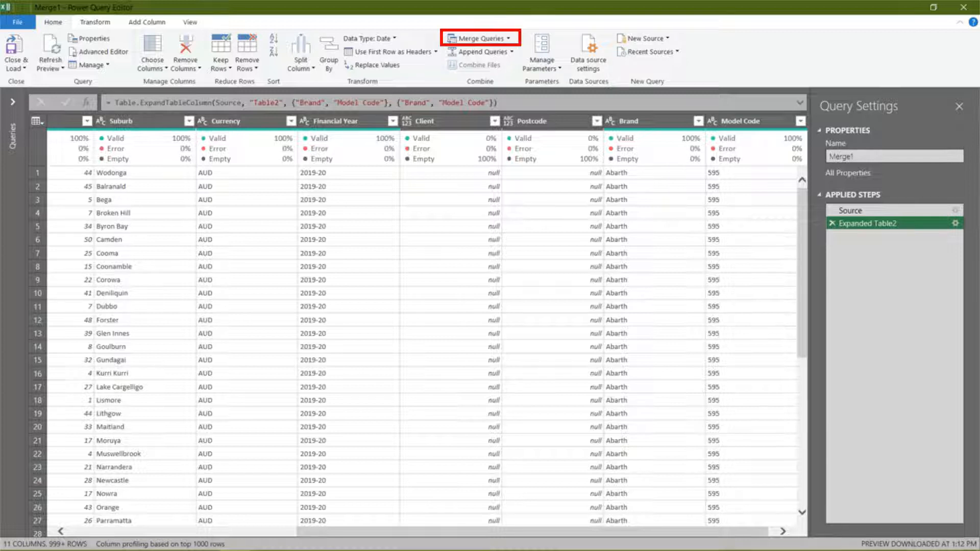
- Merge Table3 into the Merge1 query with a left outer join, matching Suburb to Suburbs
{"action": "left_click", "coordinate": [475, 38]}
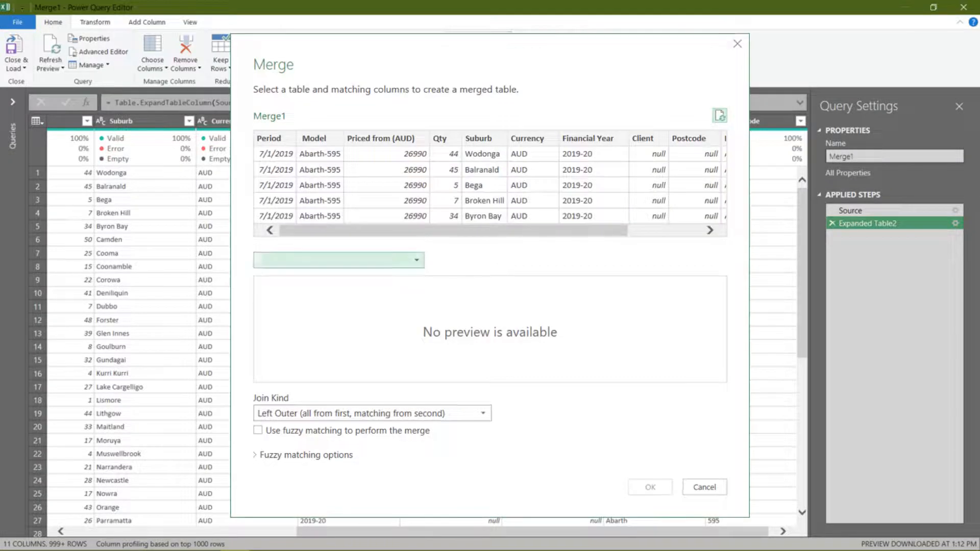
{"action": "left_click", "coordinate": [338, 260]}
{"action": "left_click", "coordinate": [273, 361]}
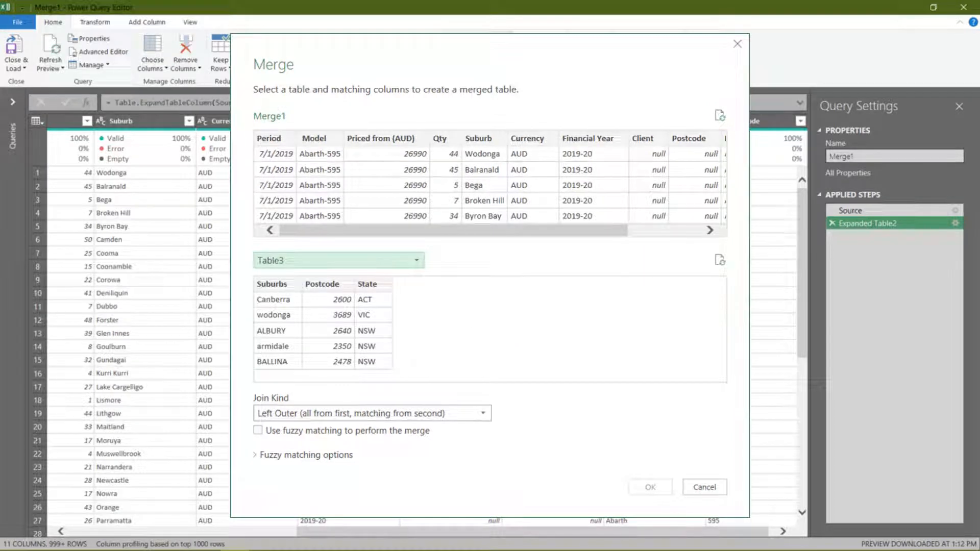
{"action": "left_click", "coordinate": [478, 139]}
{"action": "left_click", "coordinate": [272, 283]}
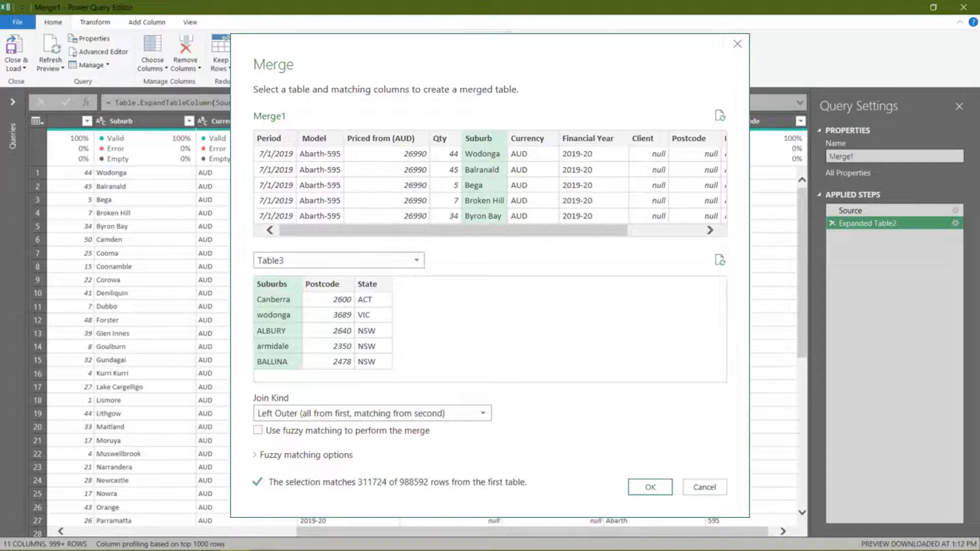
{"action": "key", "text": "Return"}
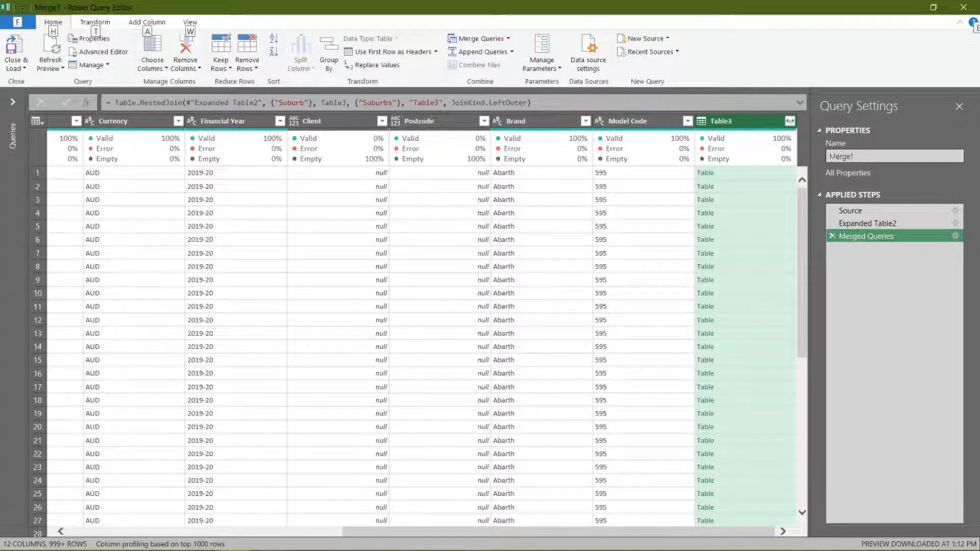
- Expand the Table3 column to only Postcode and State, without the original column name as prefix
{"action": "left_click", "coordinate": [790, 121]}
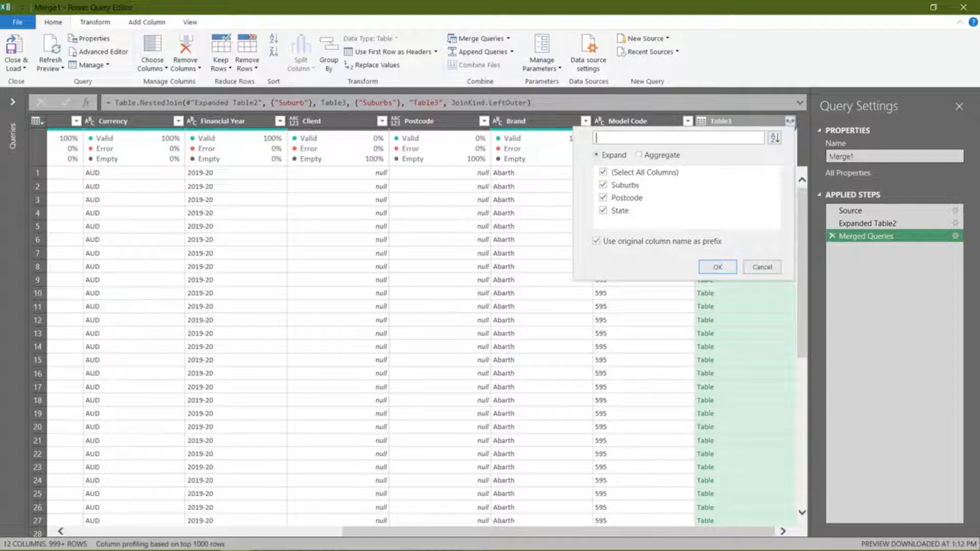
{"action": "left_click", "coordinate": [603, 185]}
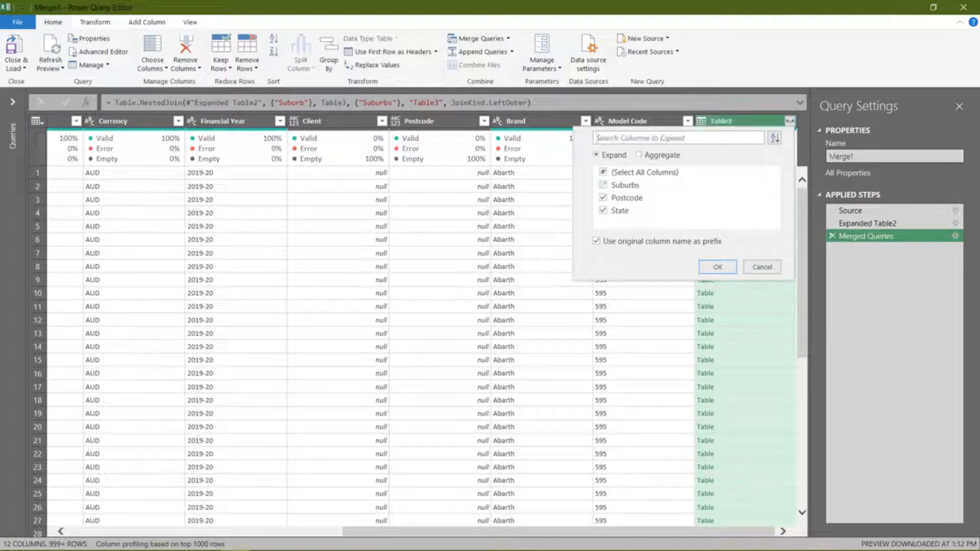
{"action": "left_click", "coordinate": [597, 241]}
{"action": "key", "text": "Return"}
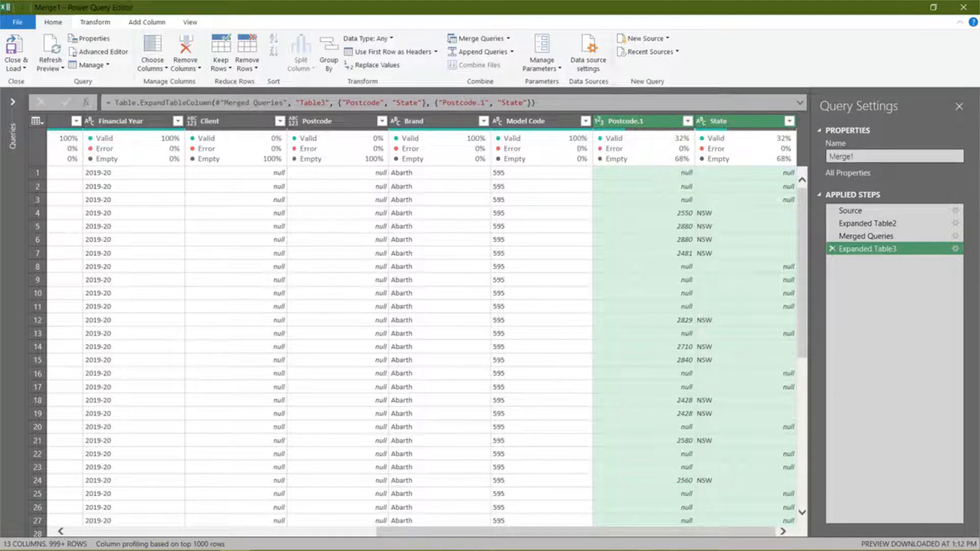
- Capitalize each word in the Suburbs column of the Table3 query
{"action": "left_click", "coordinate": [13, 102]}
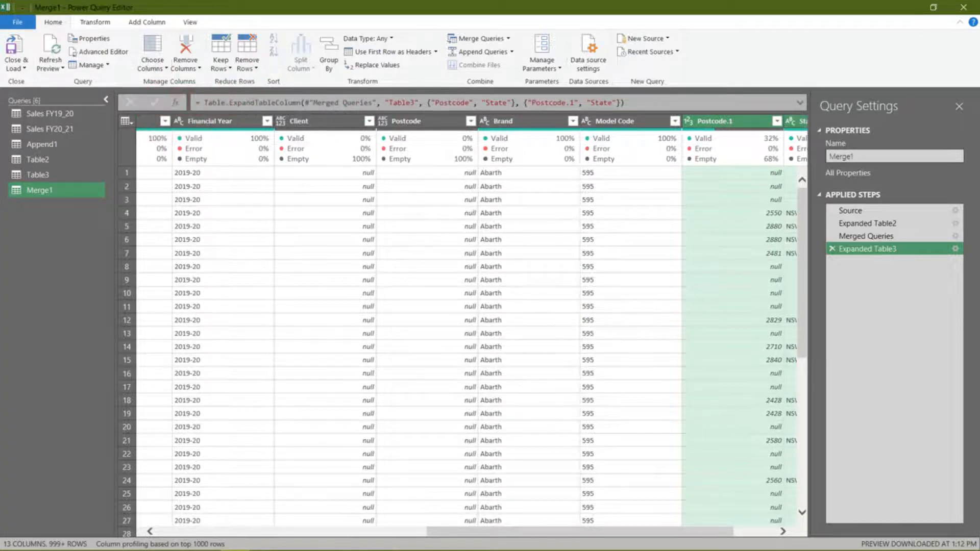
{"action": "left_click", "coordinate": [76, 176]}
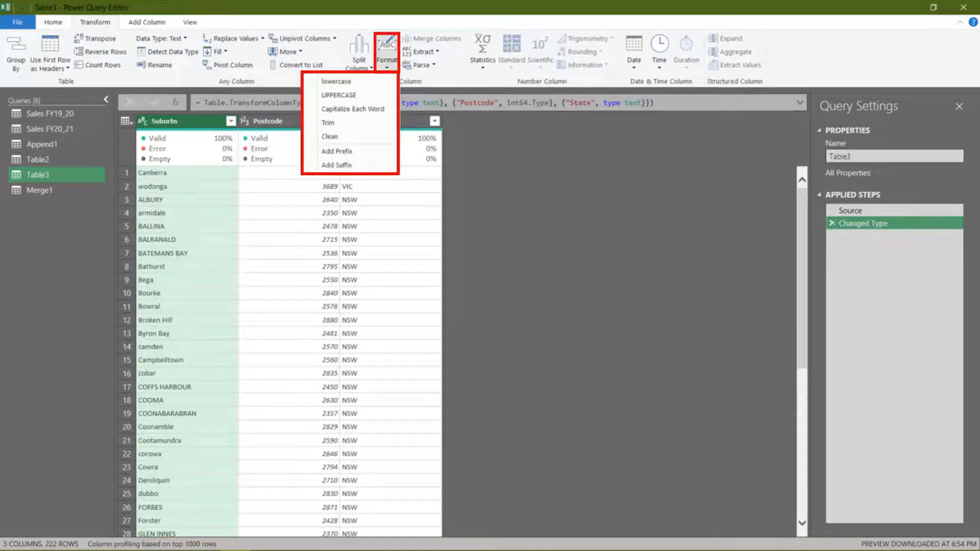
{"action": "left_click", "coordinate": [353, 108]}
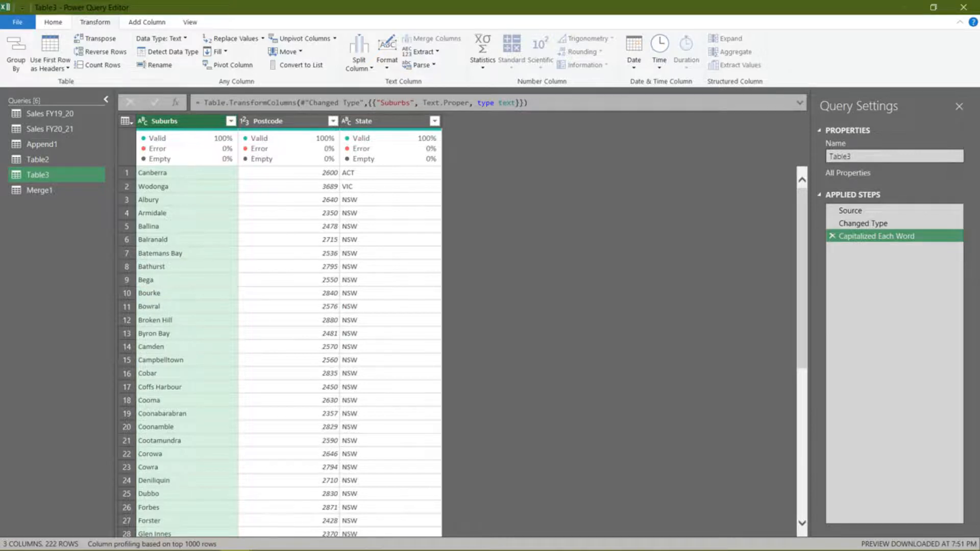
- Select the Brand column in the Merge1 query and turn on whitespace display in the data preview
{"action": "left_click", "coordinate": [40, 190]}
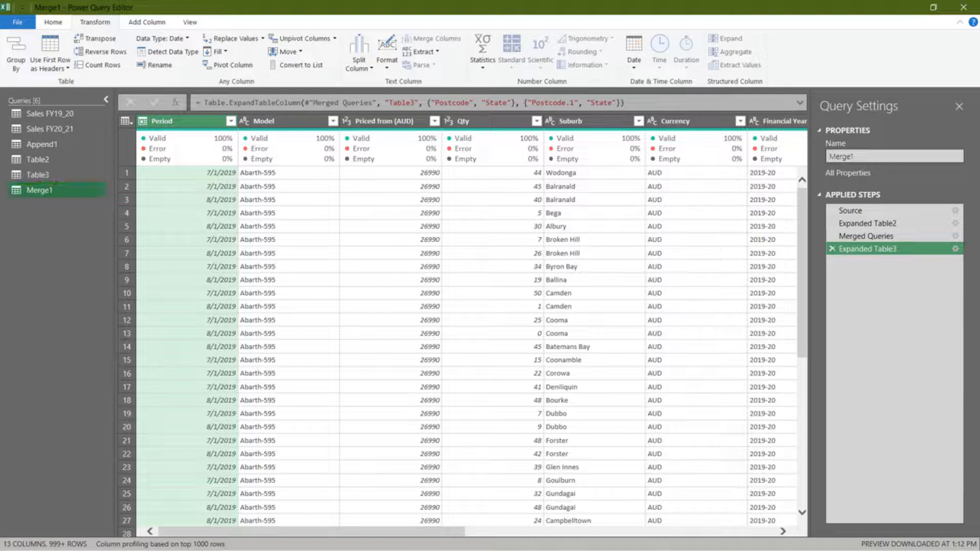
{"action": "scroll", "coordinate": [460, 332], "scroll_direction": "right", "scroll_amount": 10}
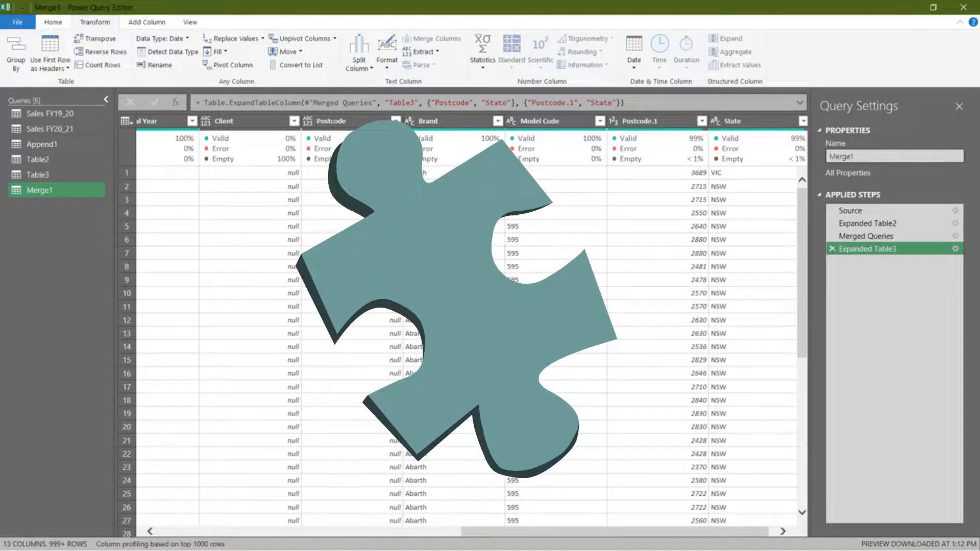
{"action": "key", "text": "alt+w"}
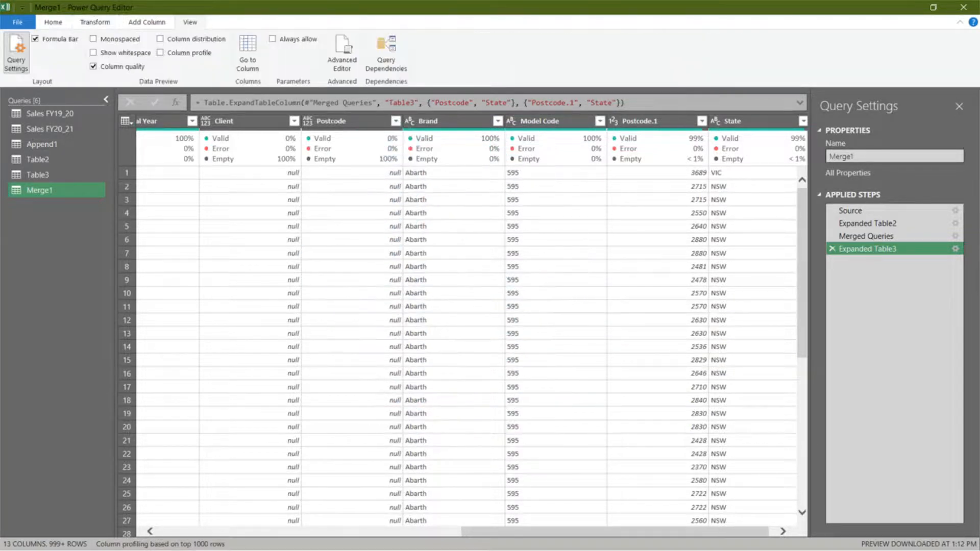
{"action": "left_click", "coordinate": [450, 121]}
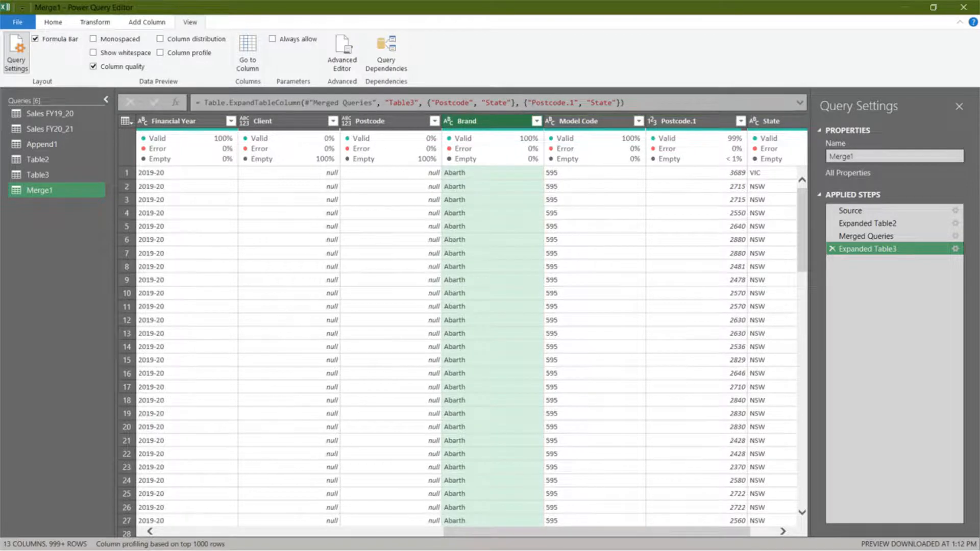
{"action": "left_click", "coordinate": [93, 53]}
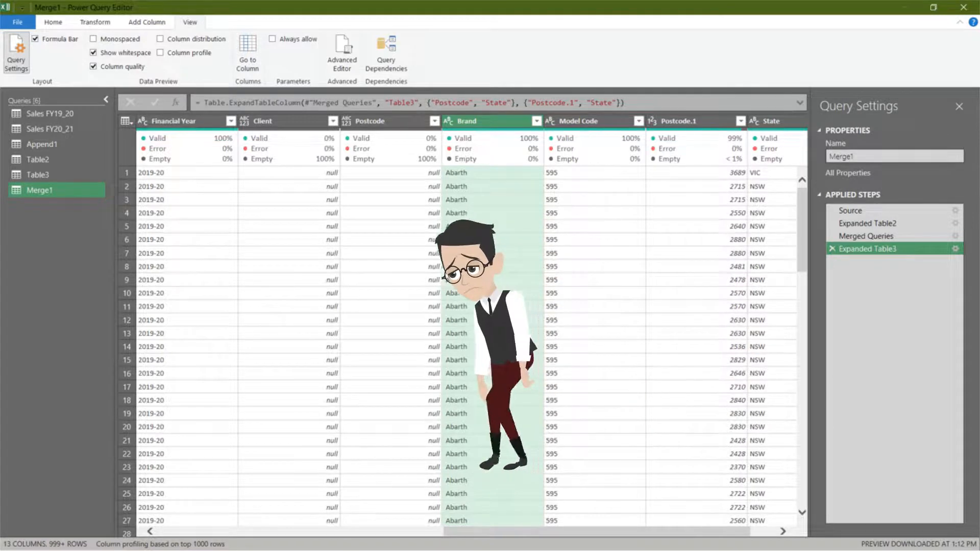
- Trim the text in the Brand column, and close the editor, loading the Merge1 query to a worksheet table
{"action": "left_click", "coordinate": [95, 22]}
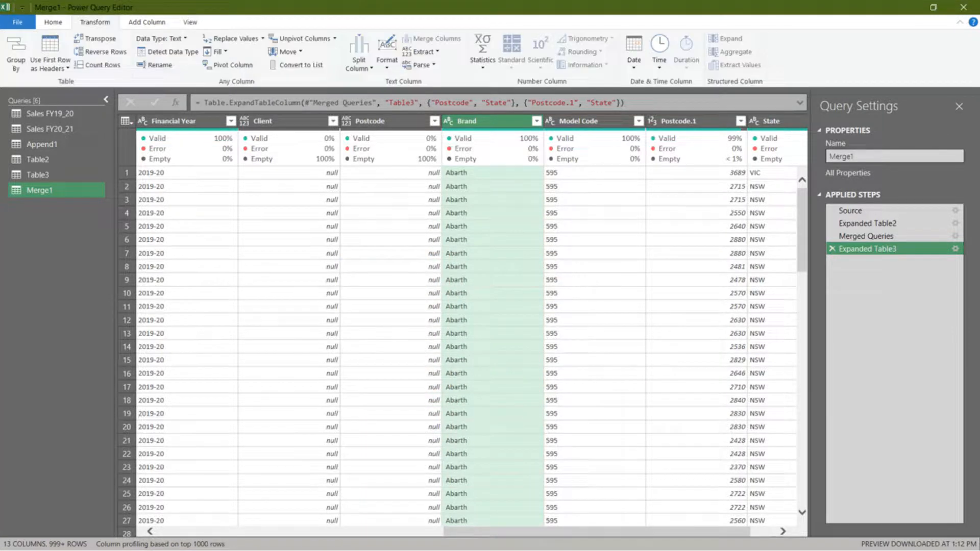
{"action": "left_click", "coordinate": [387, 54]}
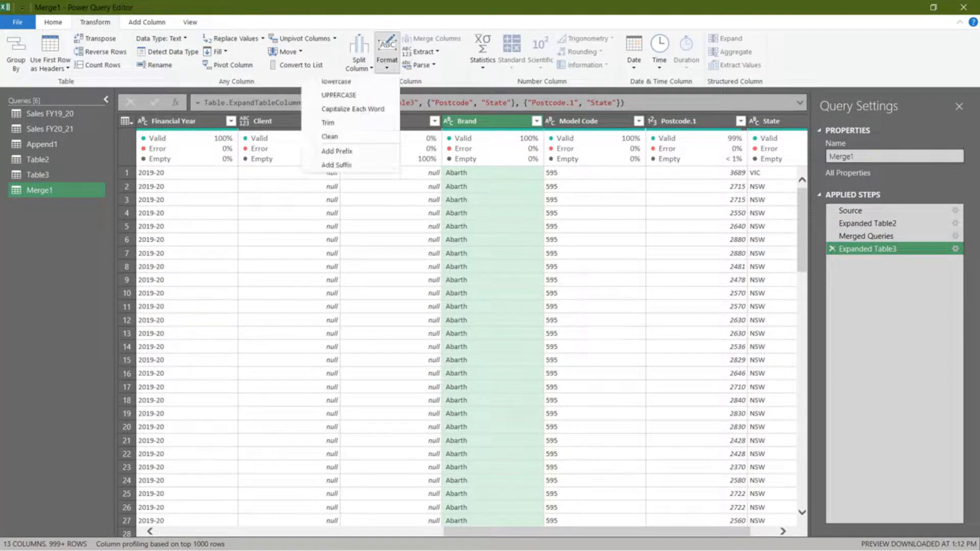
{"action": "left_click", "coordinate": [337, 122]}
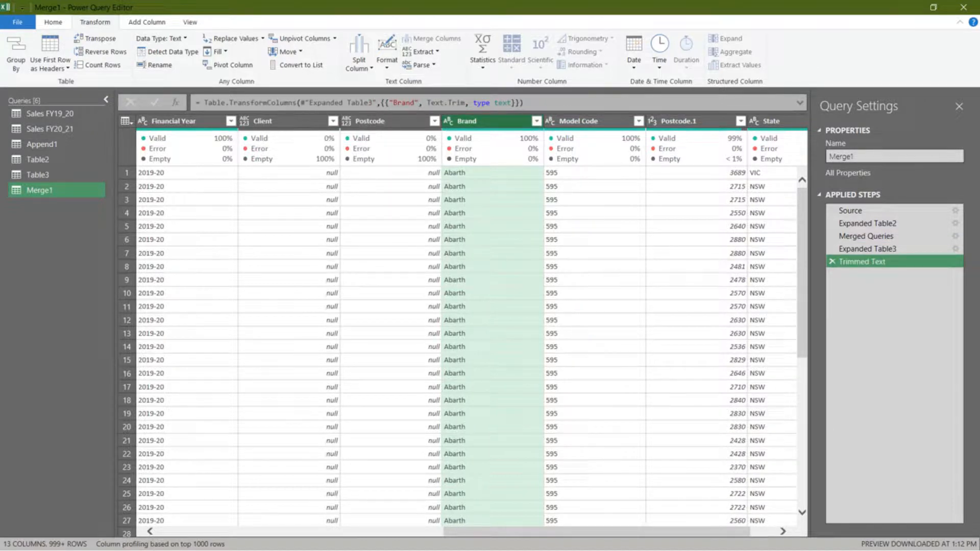
{"action": "left_click", "coordinate": [53, 22]}
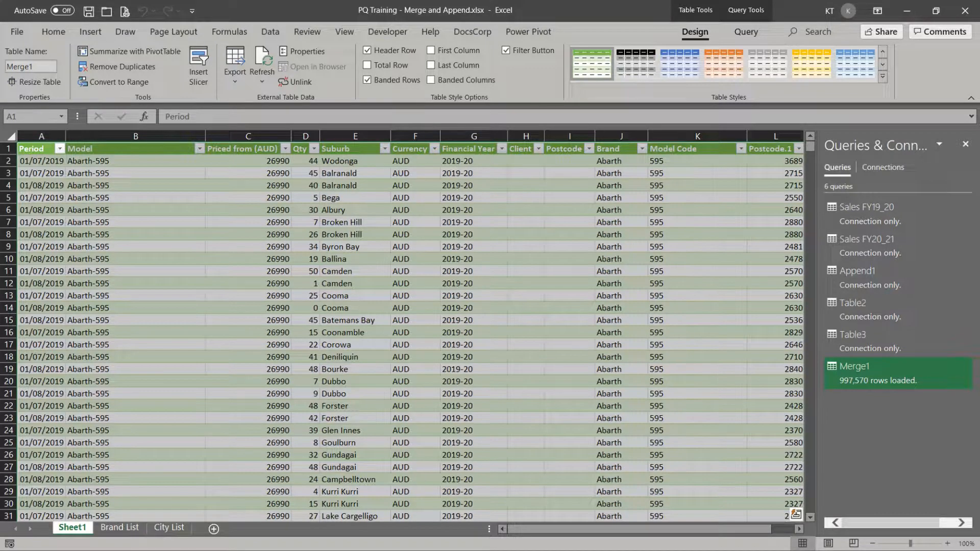